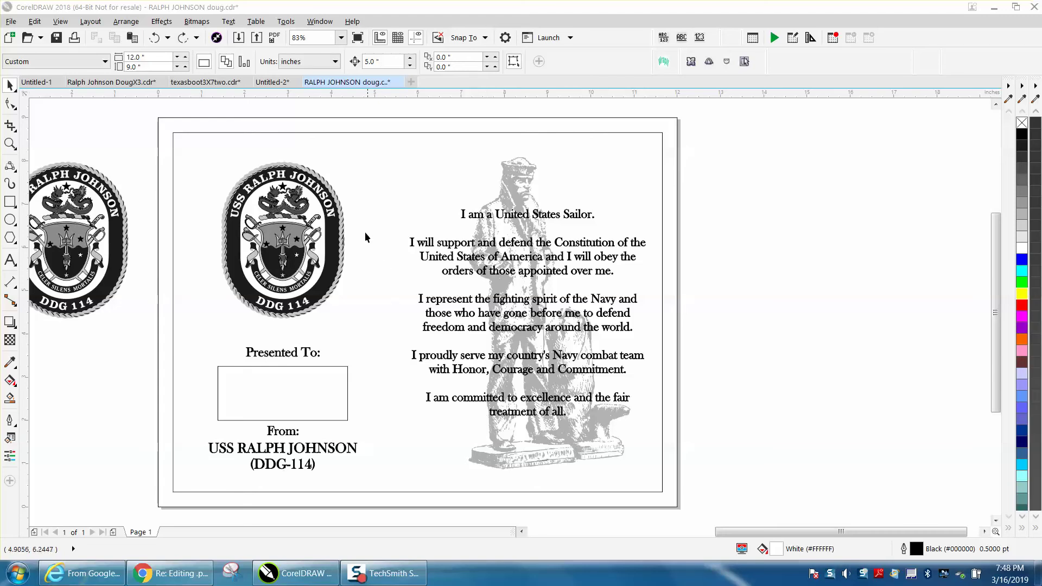
Marquee-zoom onto the certificate page, then zoom back out to 62%
click(10, 144)
drag(143, 160, 790, 469)
right_click(174, 153)
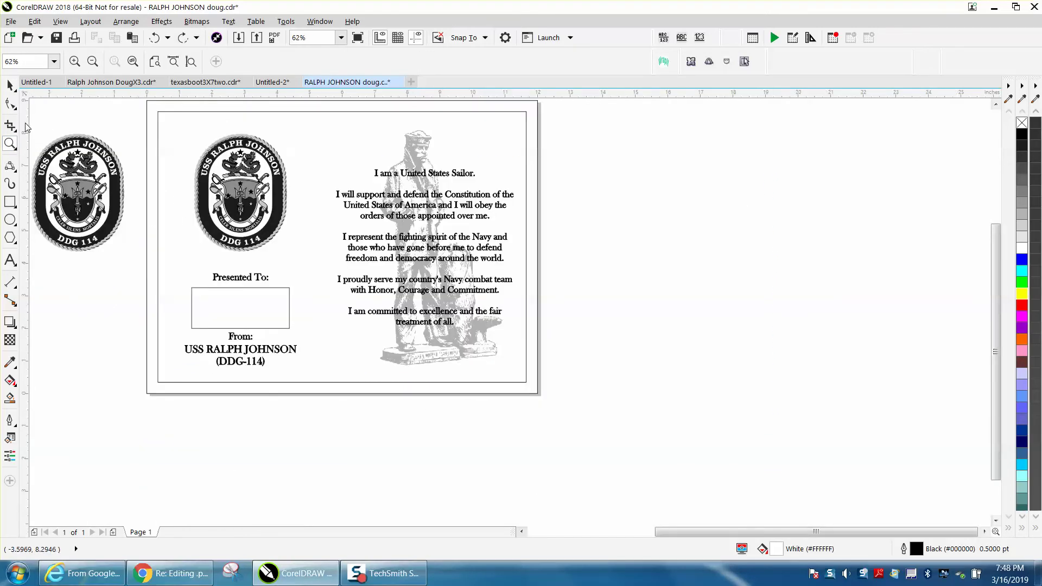
click(10, 201)
Draw a black-filled rectangle right of the certificate page and zoom out
drag(617, 213, 747, 278)
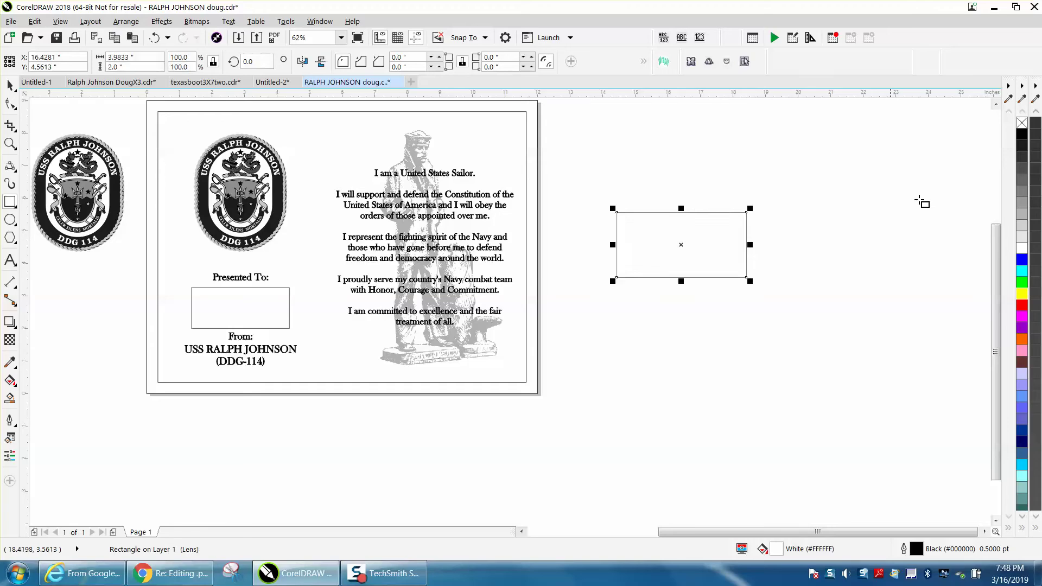
click(1023, 135)
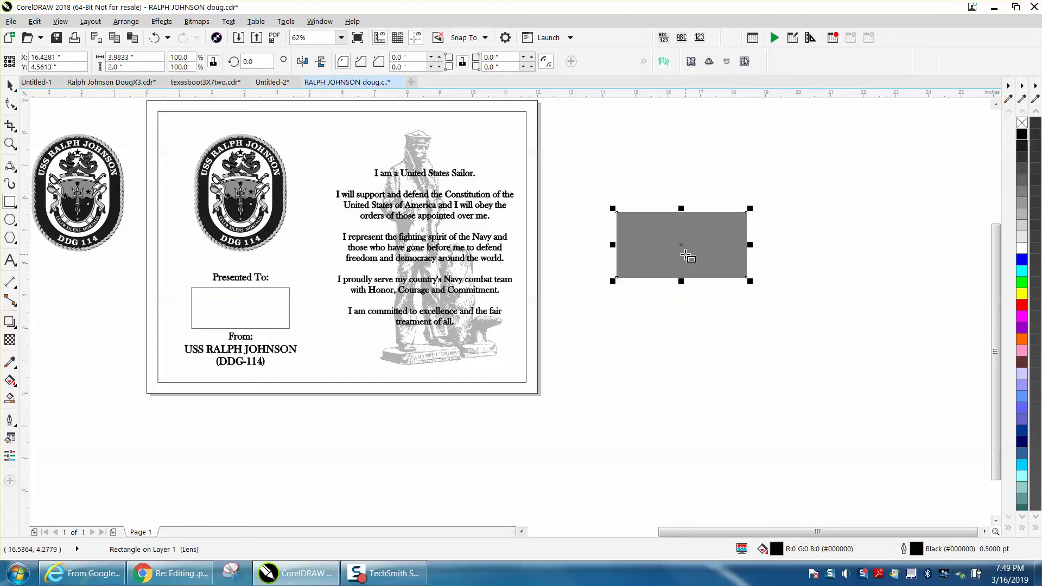
scroll(687, 253, down, 2)
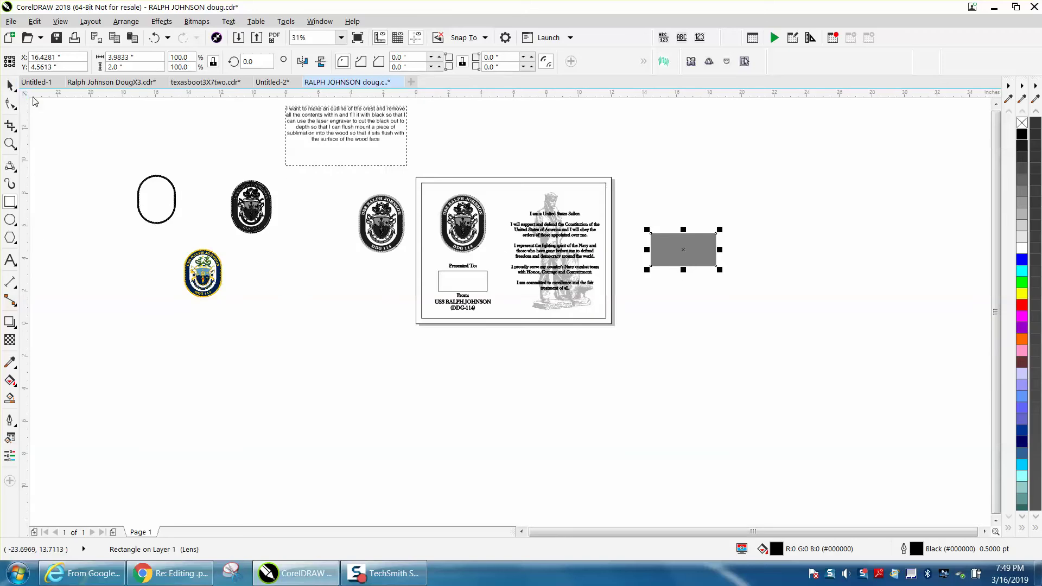
key(space)
Group the certificate's crest pieces and move the group 5 inches above the page
click(460, 209)
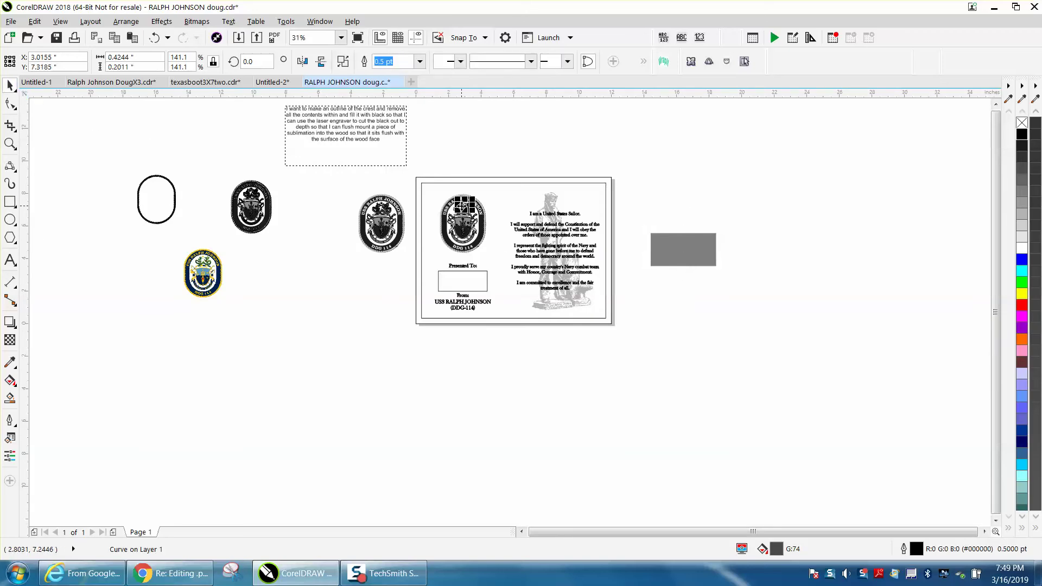
drag(435, 166, 492, 259)
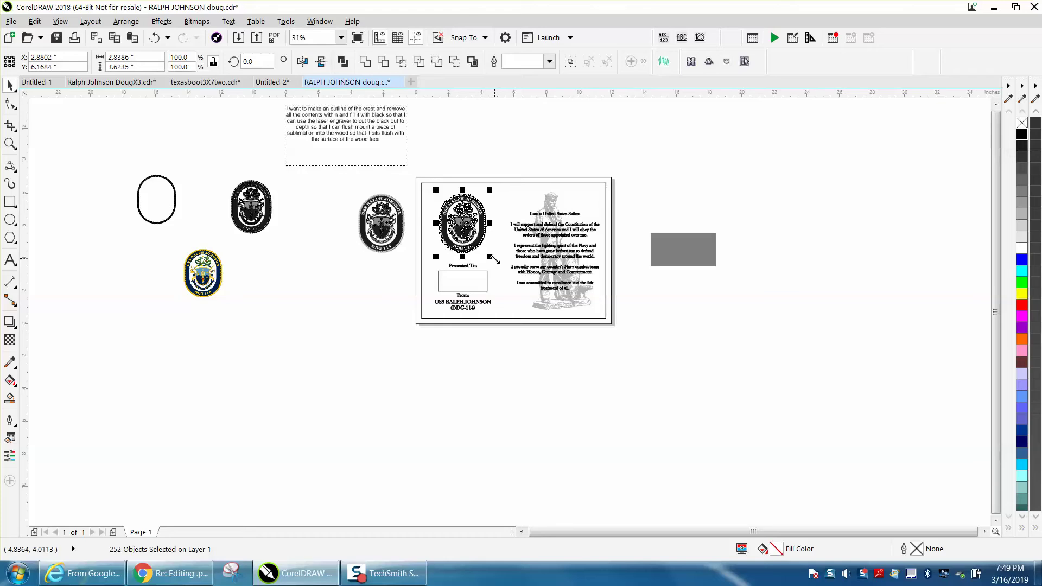
key(ctrl+g)
key(Up)
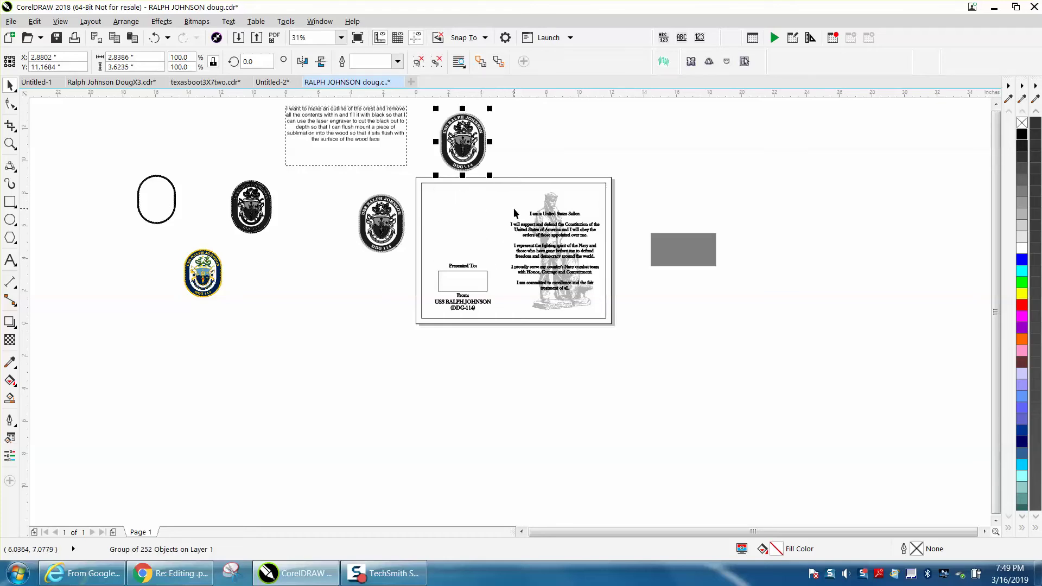
key(ctrl+z)
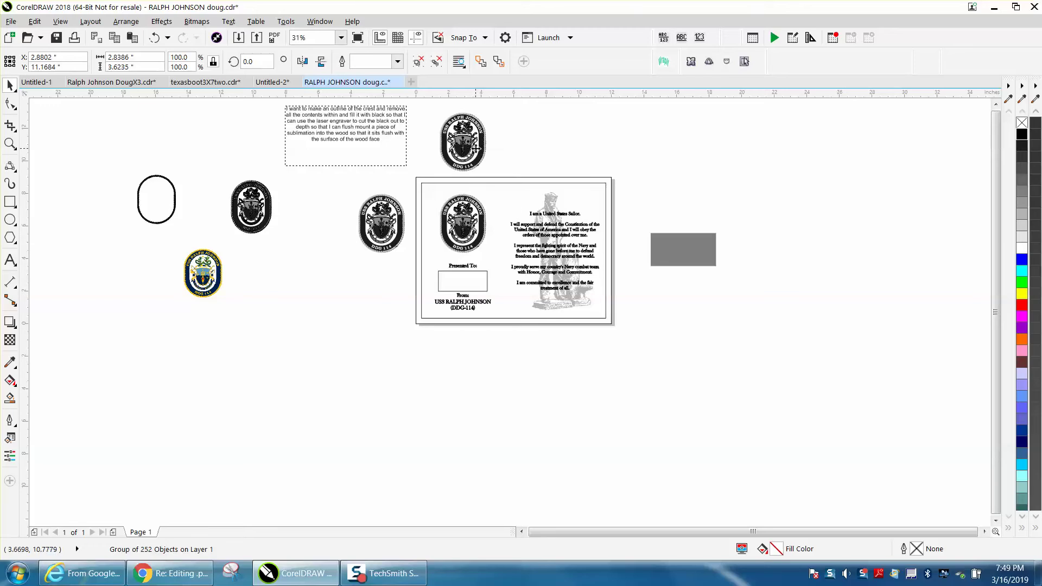
key(ctrl+shift+z)
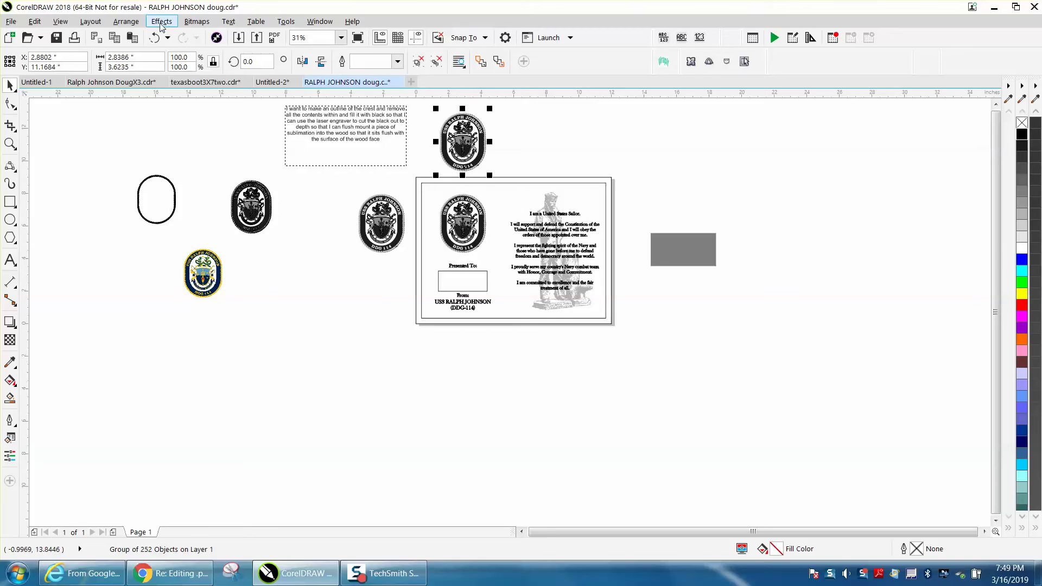
Ungroup the top crest into its separate pieces and select them
click(126, 21)
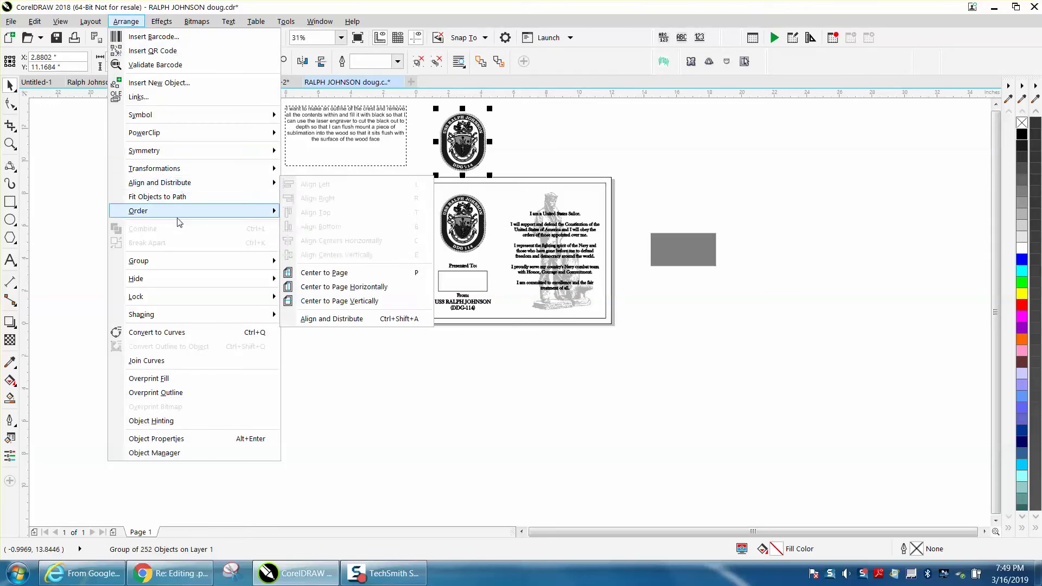
mouse_move(170, 261)
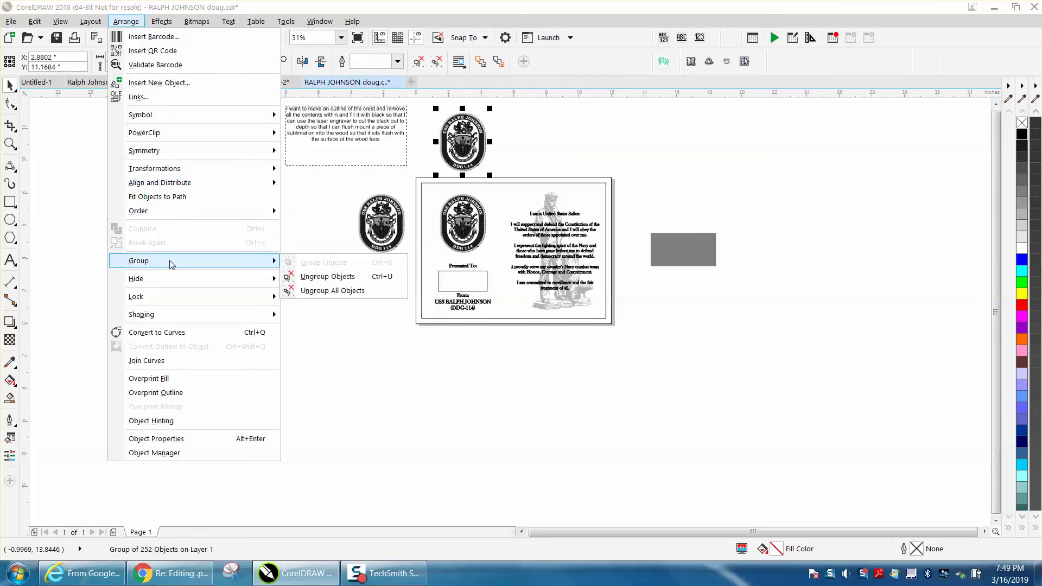
click(312, 278)
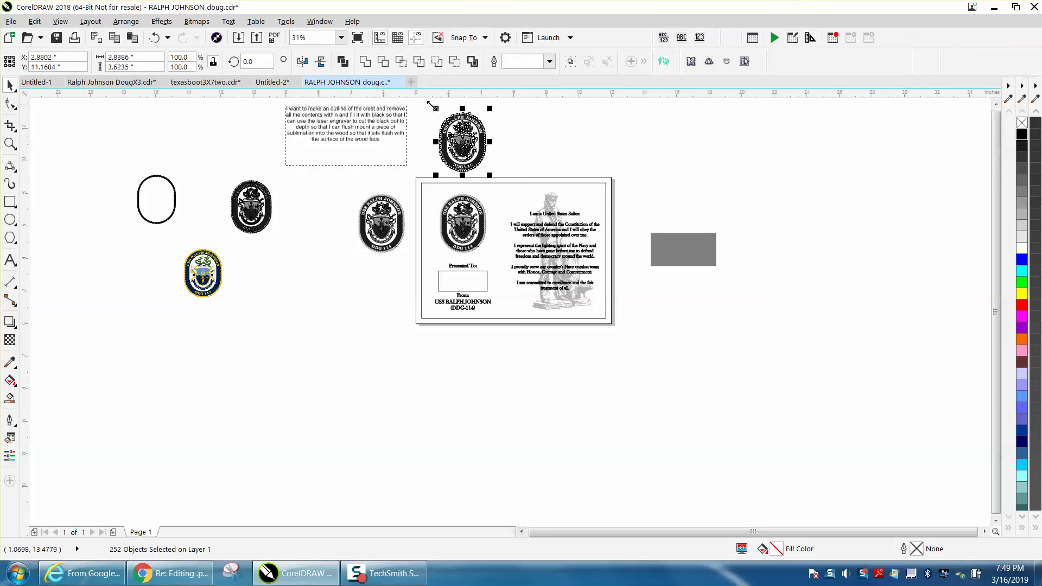
drag(427, 104, 505, 182)
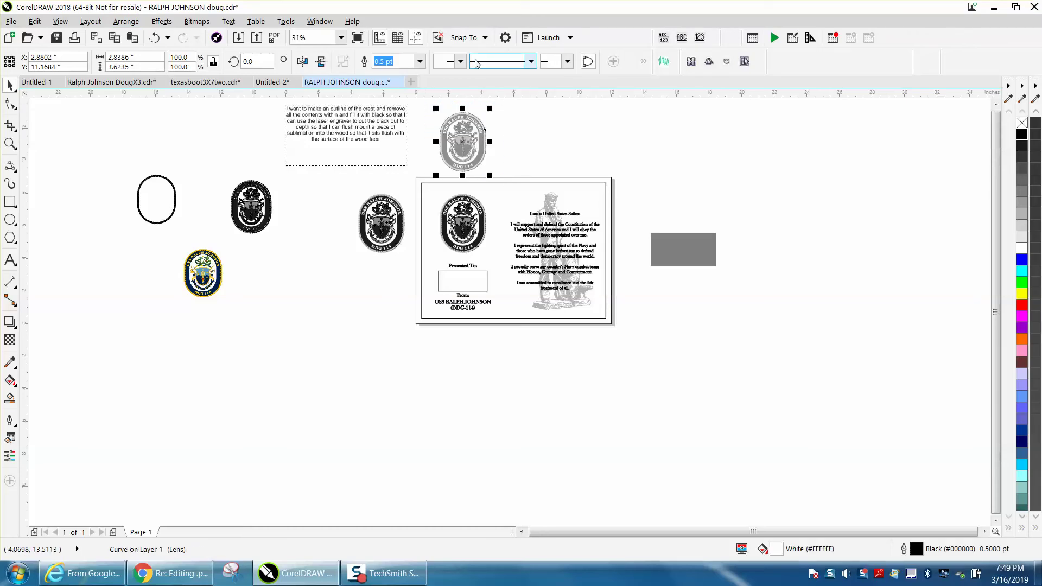
Move the oval outline 5 inches right, undoing a black fill to keep it unfilled
key(Right)
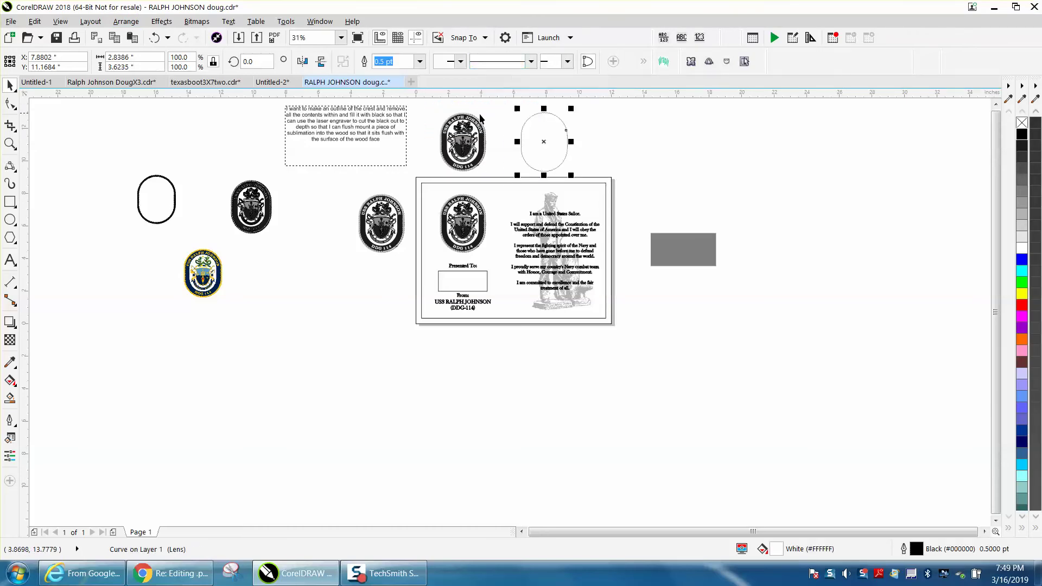
click(1023, 136)
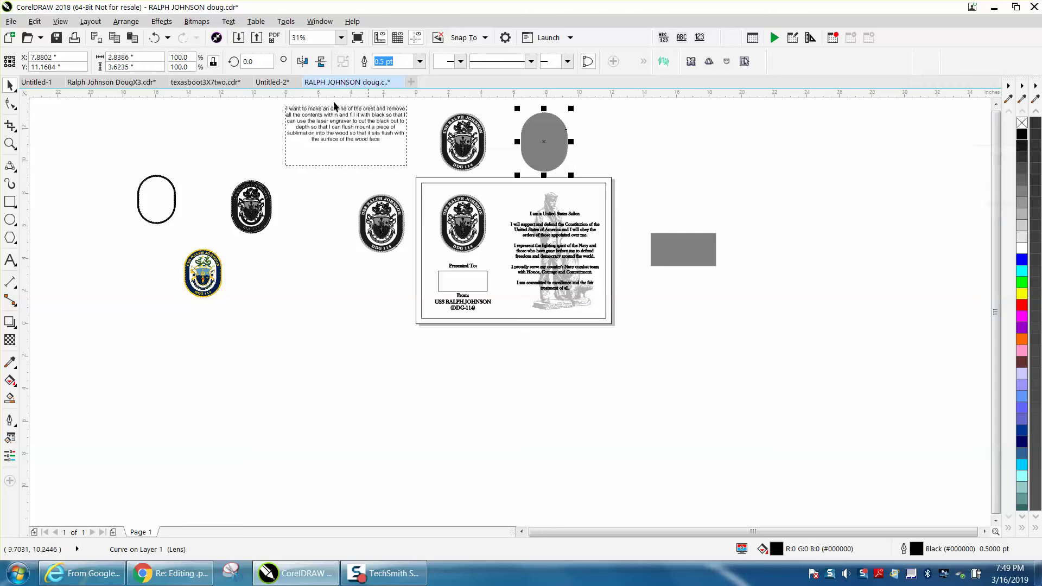
click(154, 37)
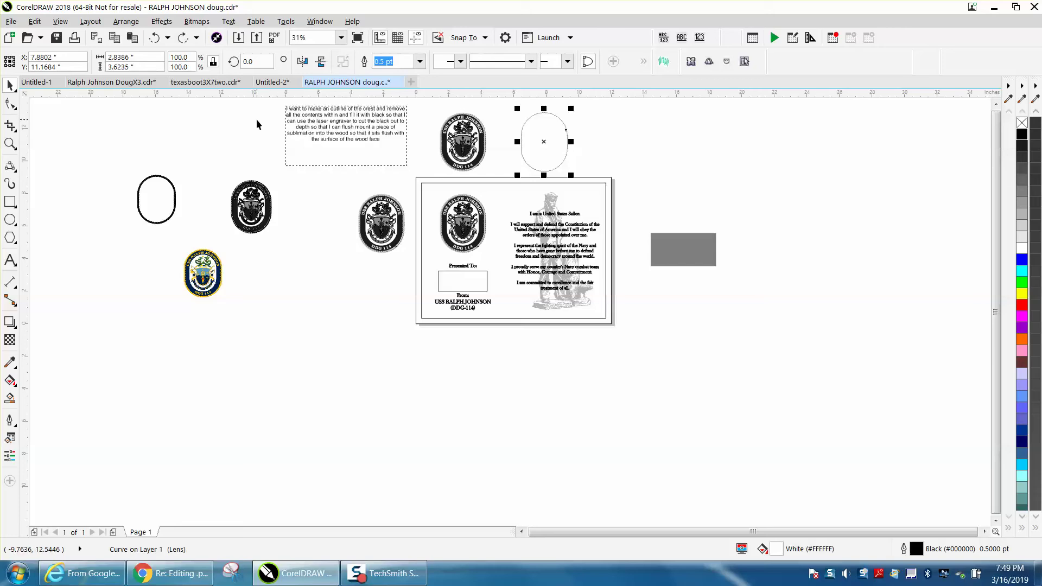
In Untitled-2, draw a black-filled test rectangle and delete it
click(281, 84)
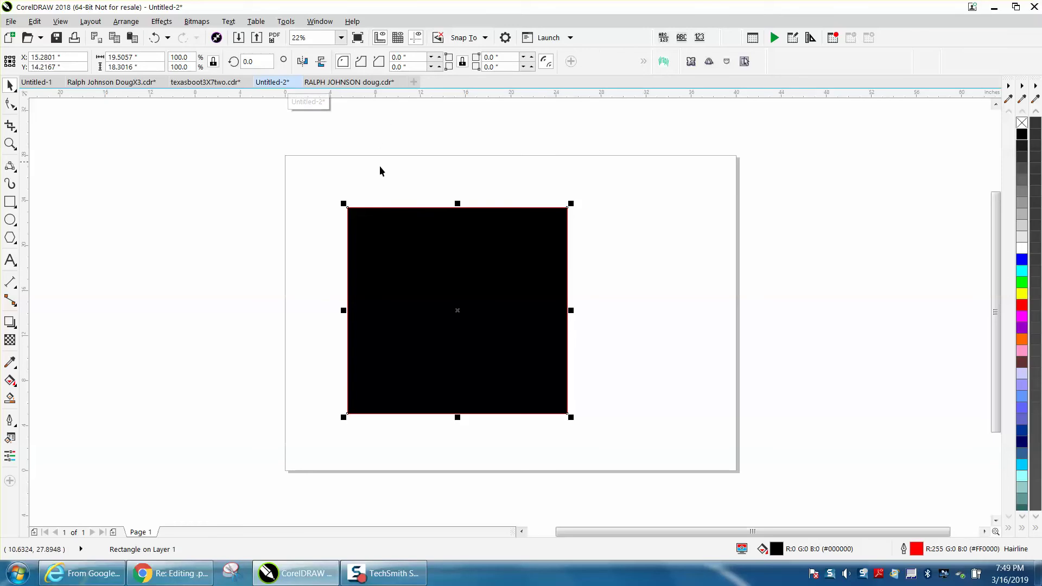
click(10, 202)
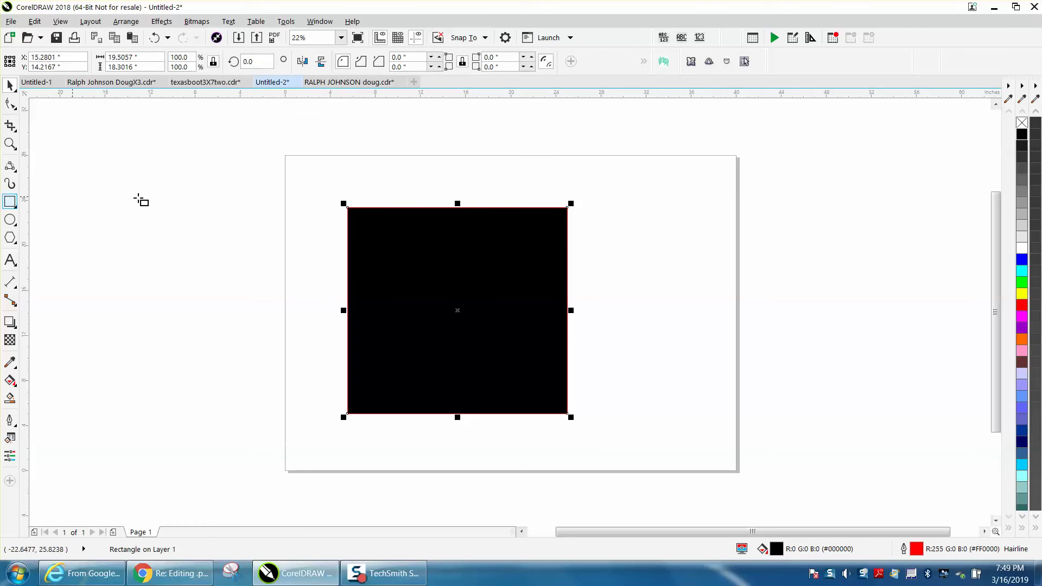
drag(166, 200, 281, 269)
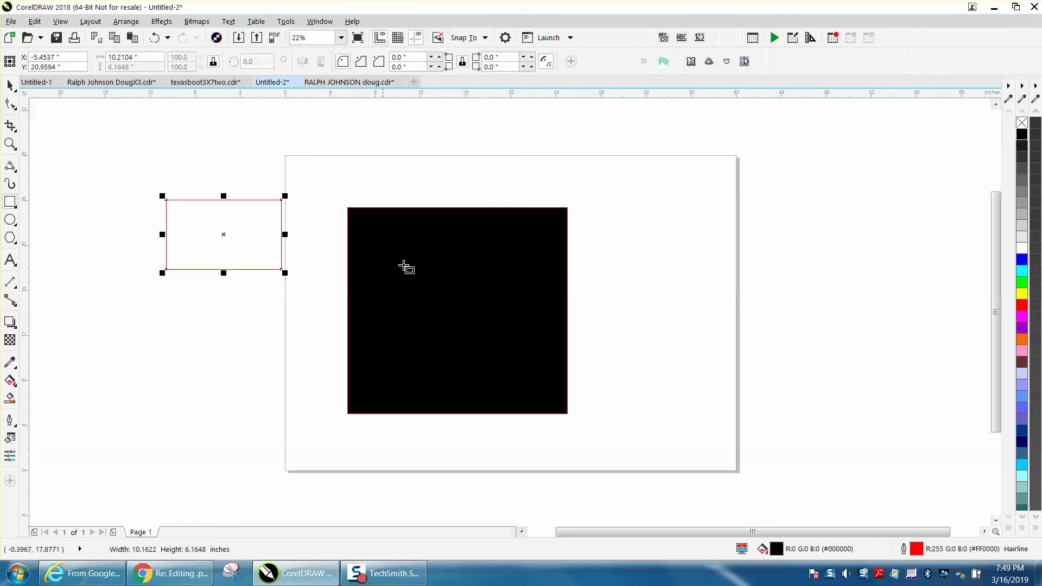
click(1021, 135)
key(Delete)
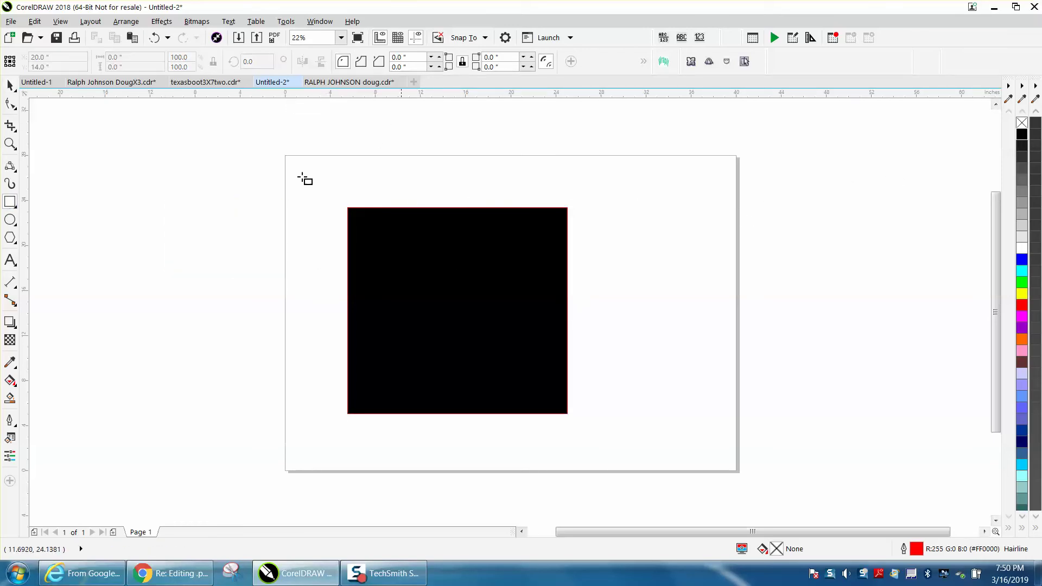
click(10, 85)
Copy the large black square and return to the certificate document
click(427, 271)
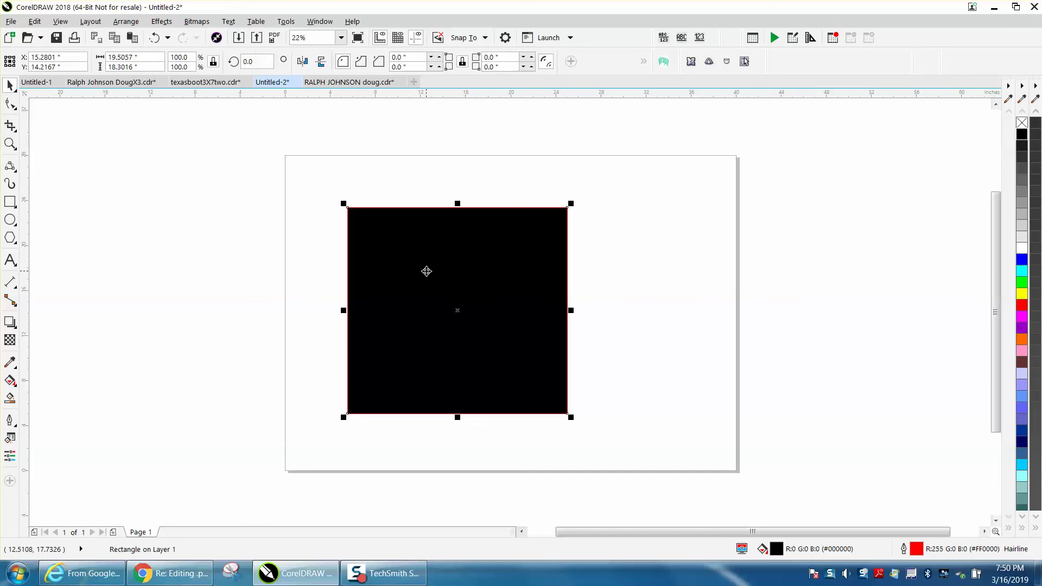
right_click(445, 264)
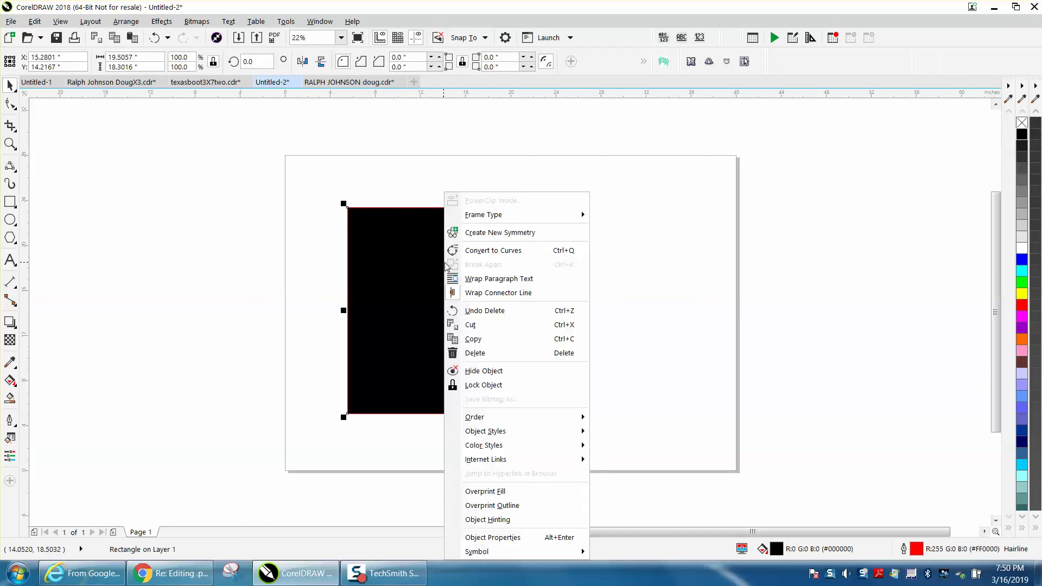
click(472, 339)
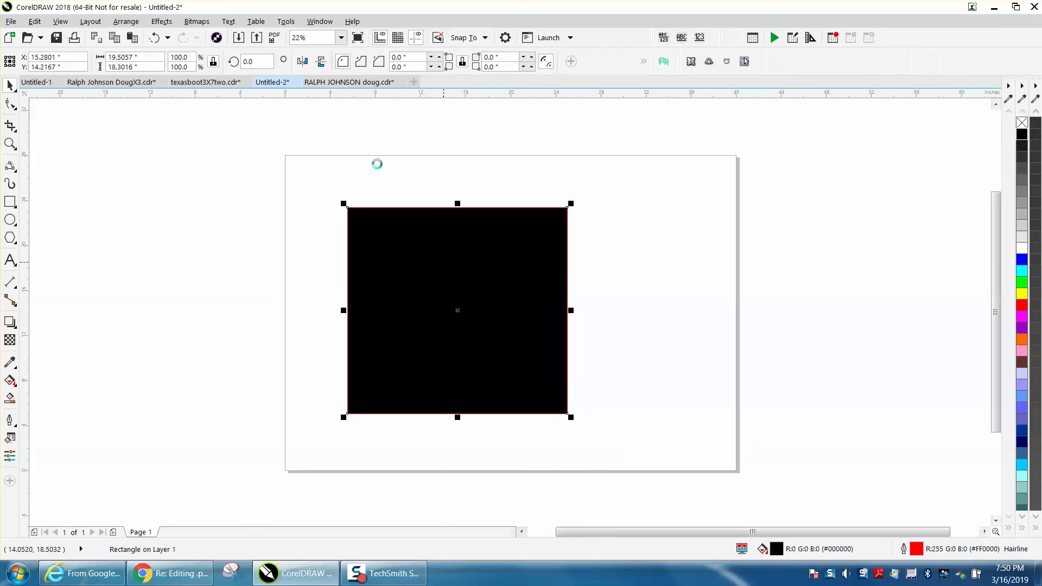
click(355, 82)
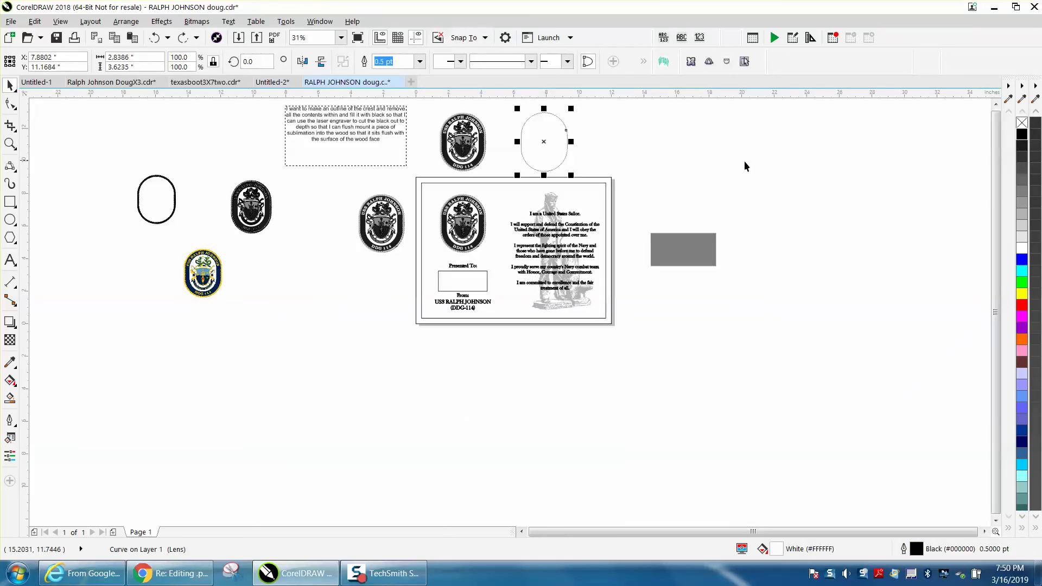
Paste the black square into the certificate document, off to the right
right_click(762, 165)
click(796, 263)
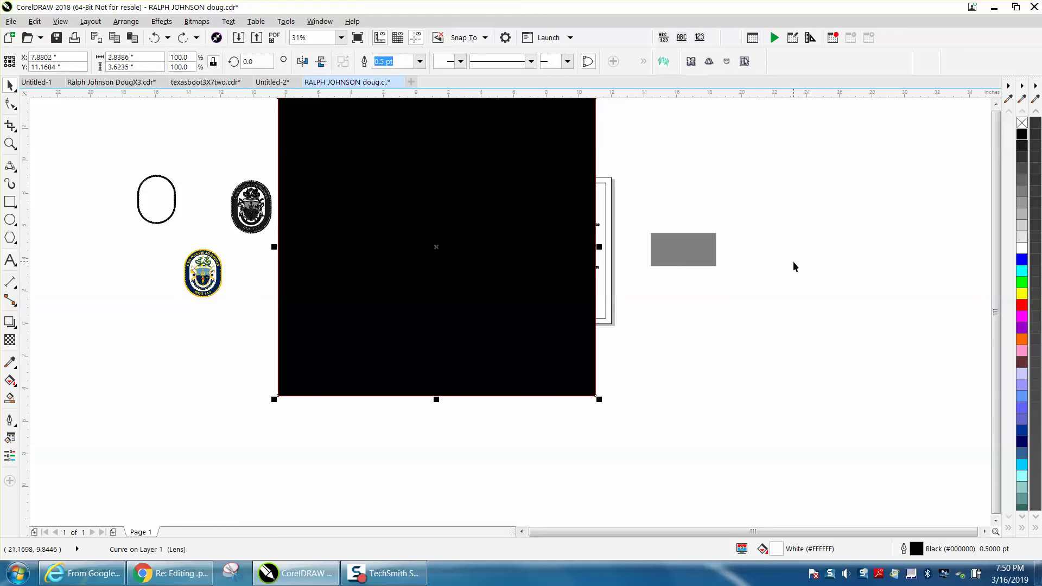
drag(496, 267, 864, 308)
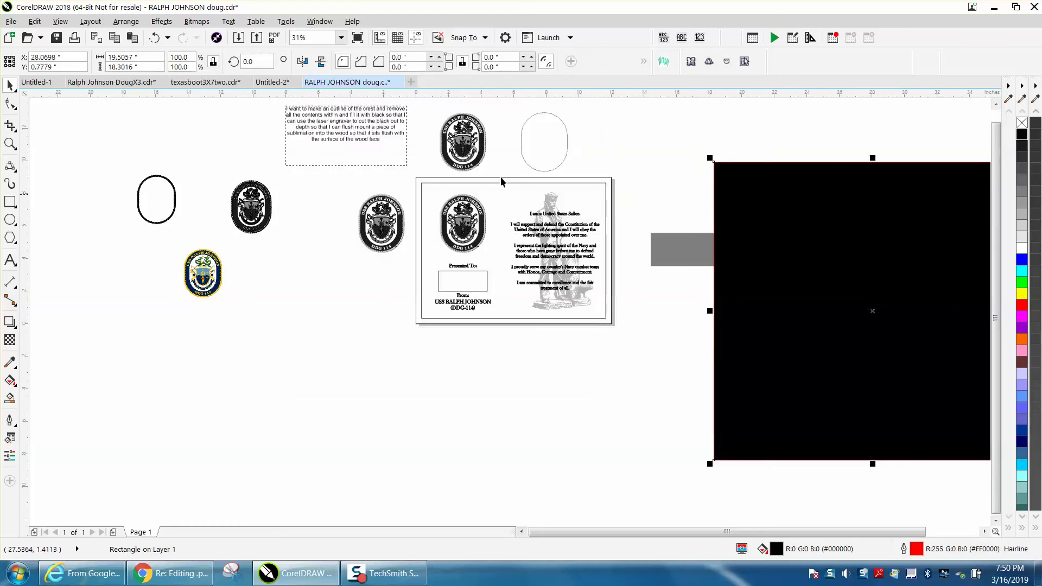
PowerClip the black square inside the empty oval and delete the grey rectangle
click(126, 21)
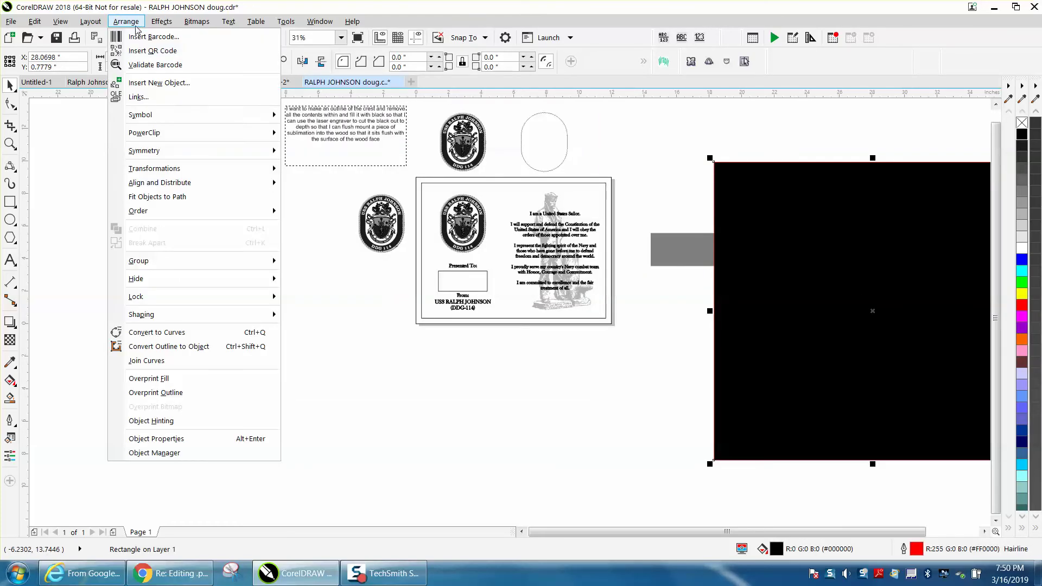
mouse_move(156, 132)
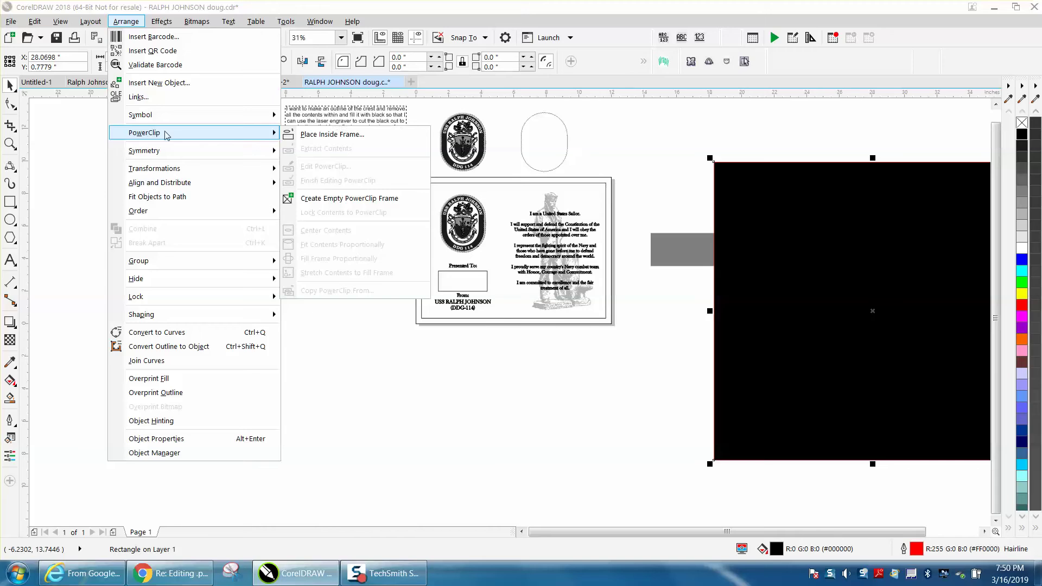
click(312, 138)
click(533, 150)
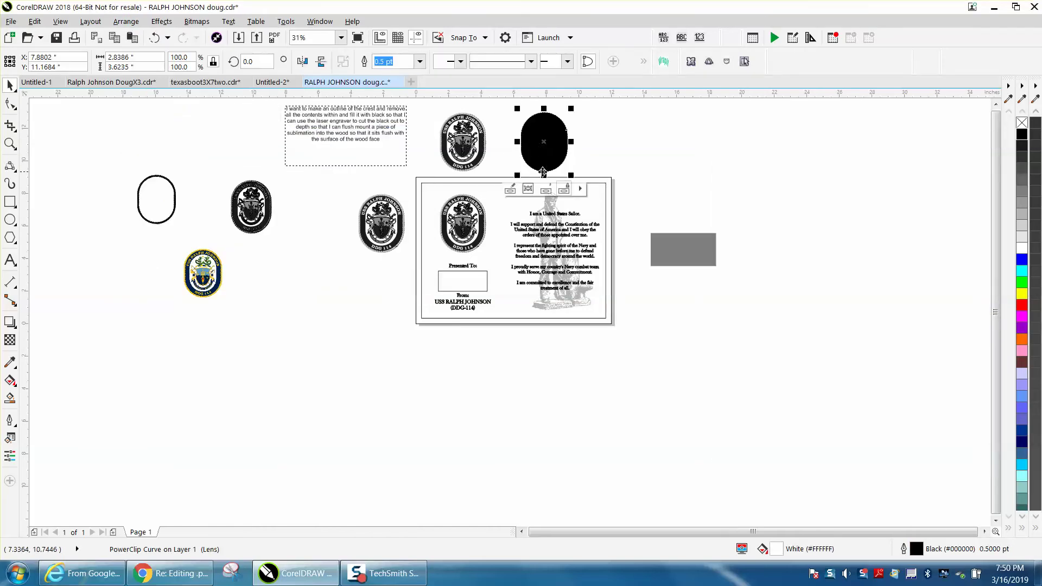
click(703, 255)
key(Delete)
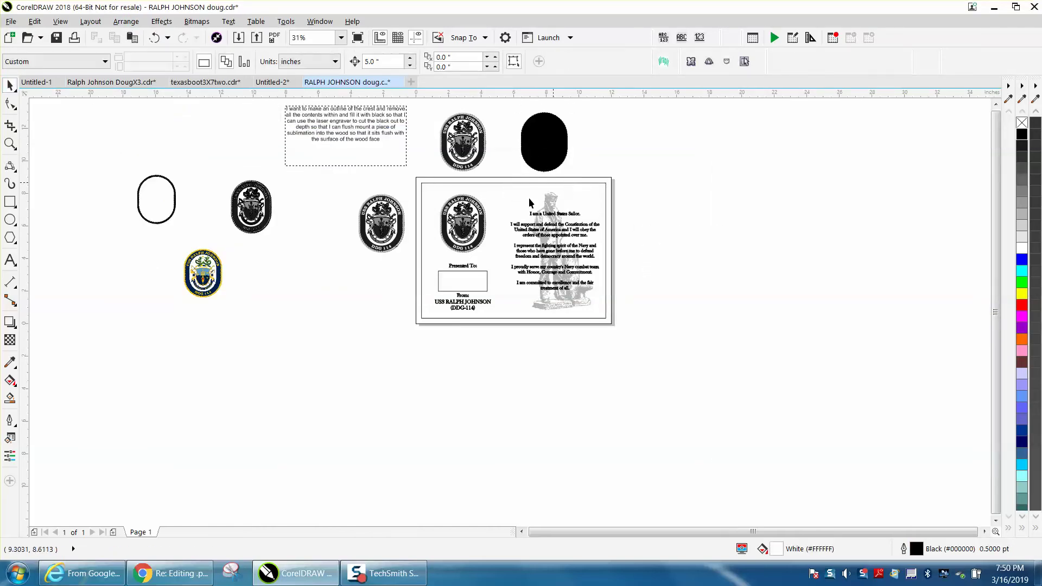
Zoom in on the crest and nudge it right, twice by 5 inches, off the certificate
click(467, 223)
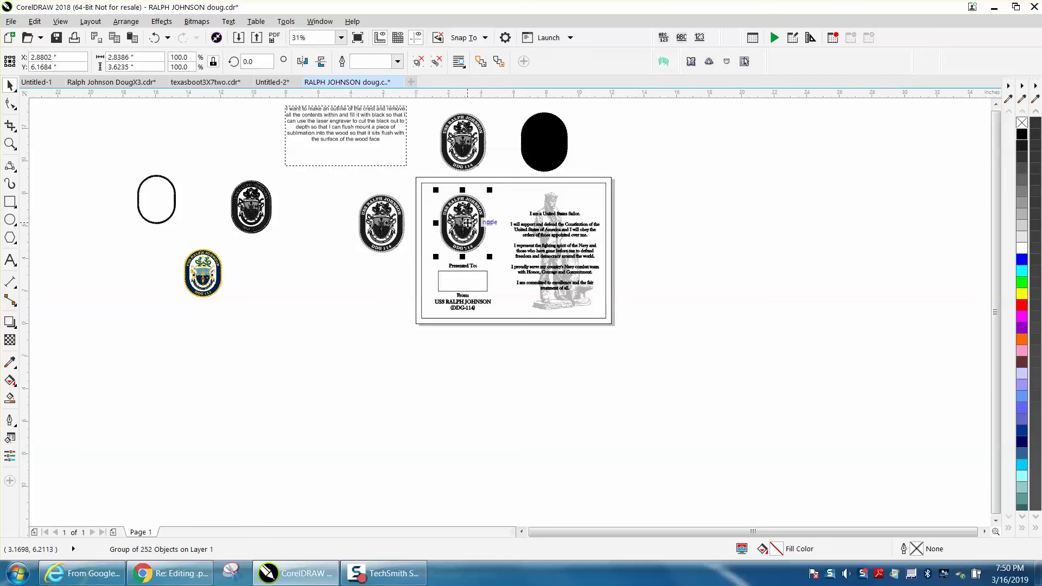
click(9, 143)
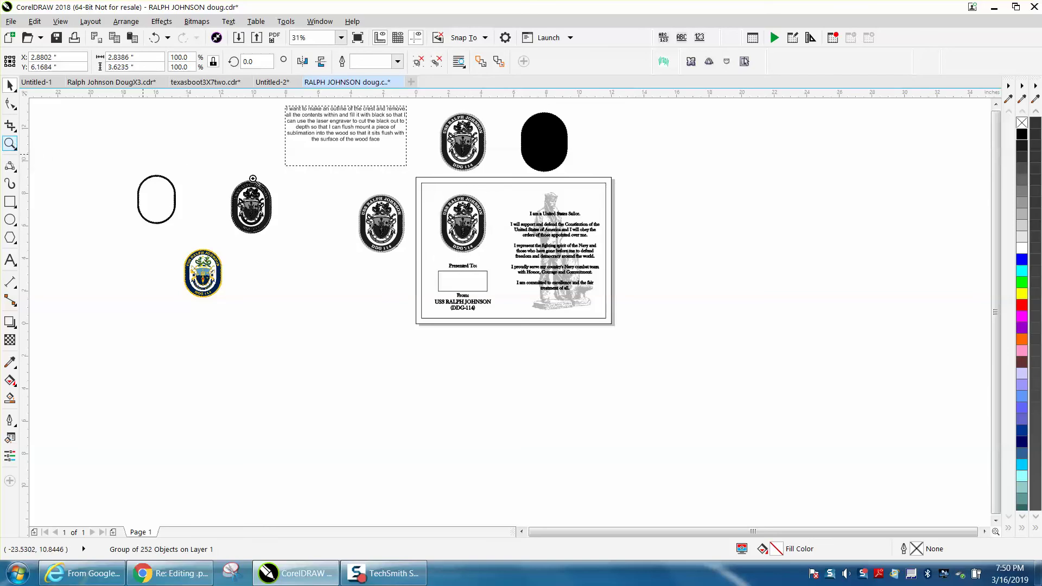
drag(436, 199, 548, 260)
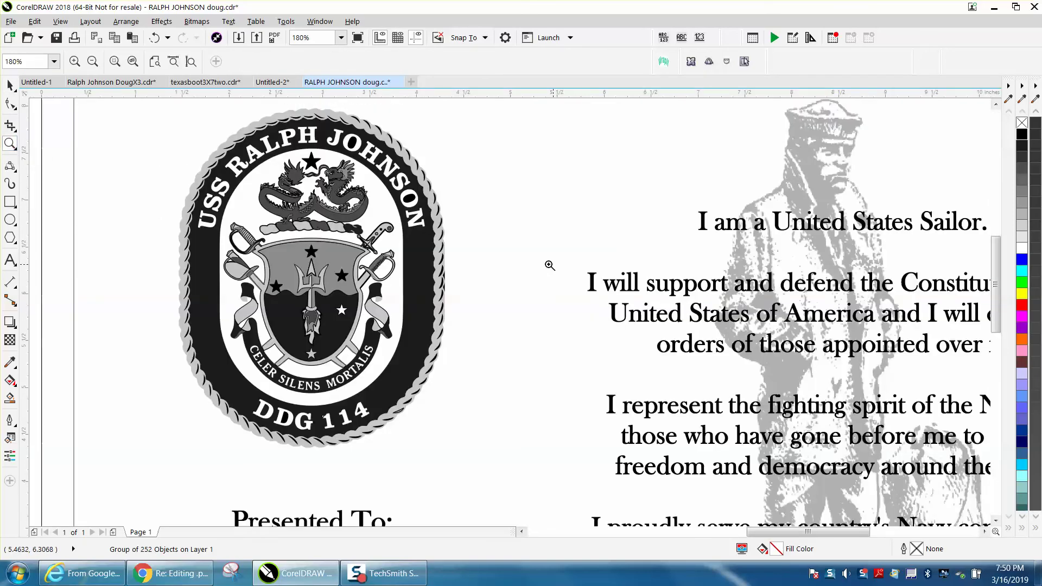
scroll(411, 218, down, 2)
scroll(319, 188, down, 1)
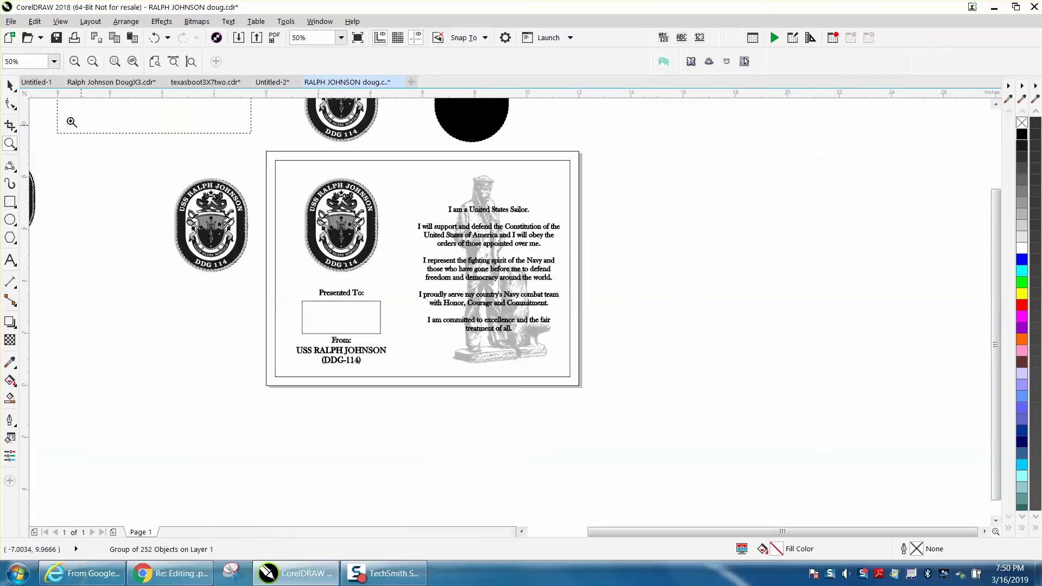
click(10, 85)
click(342, 195)
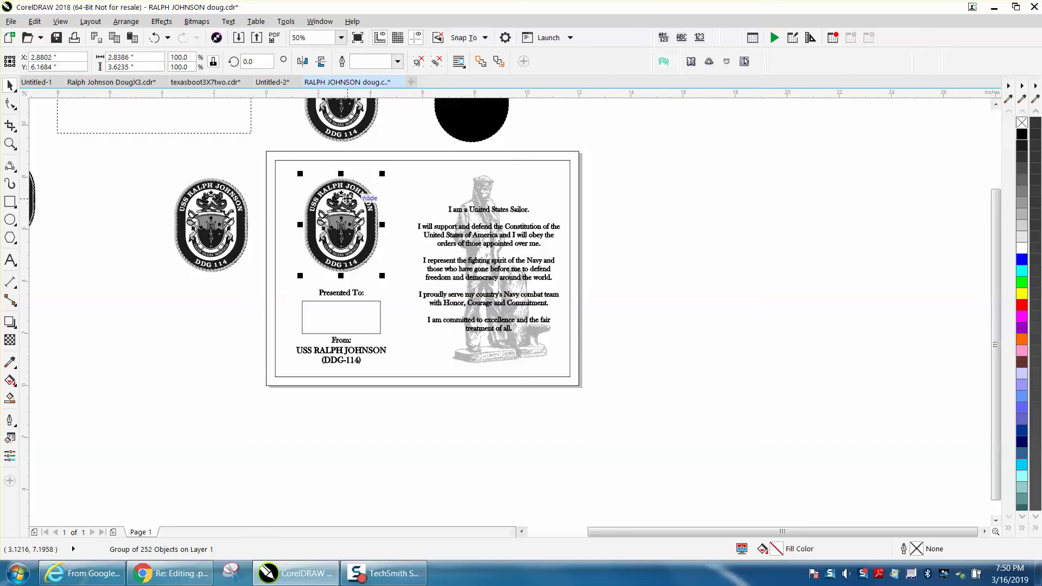
key(Right)
key(Right)
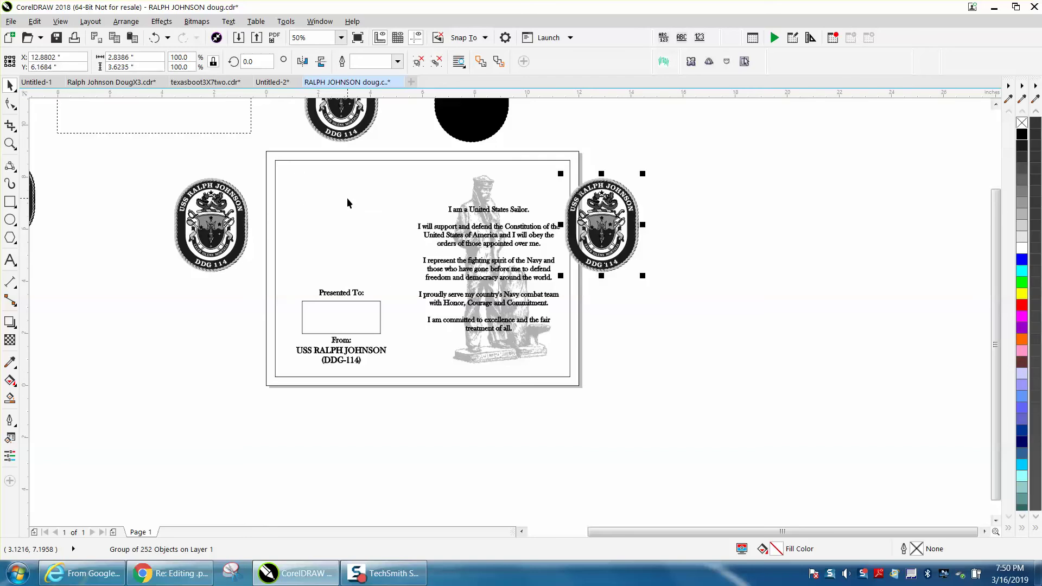
key(Right)
Move the black oval 5 inches left and down onto the certificate above 'Presented To:'
click(468, 126)
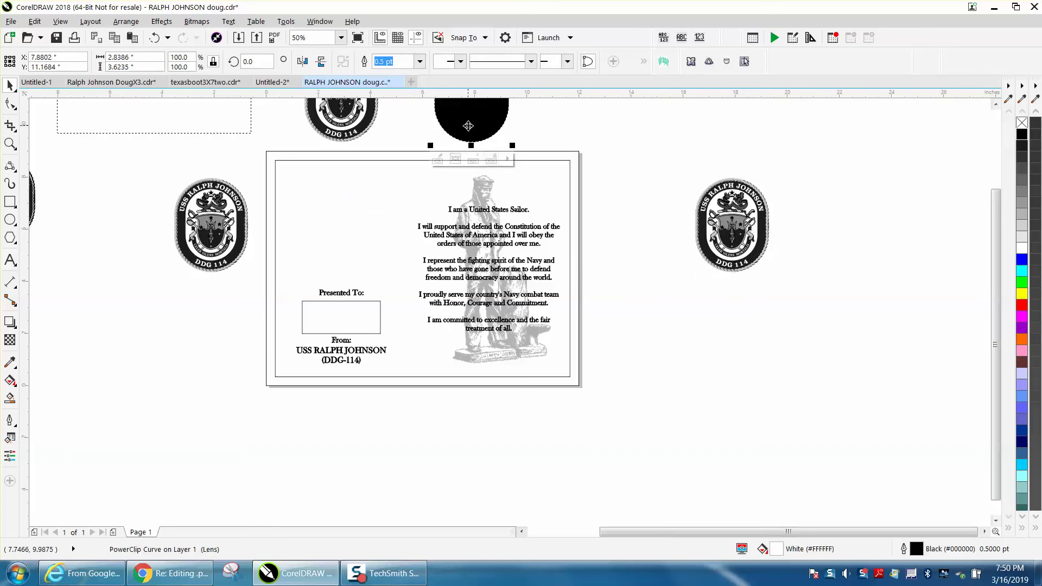
key(Left)
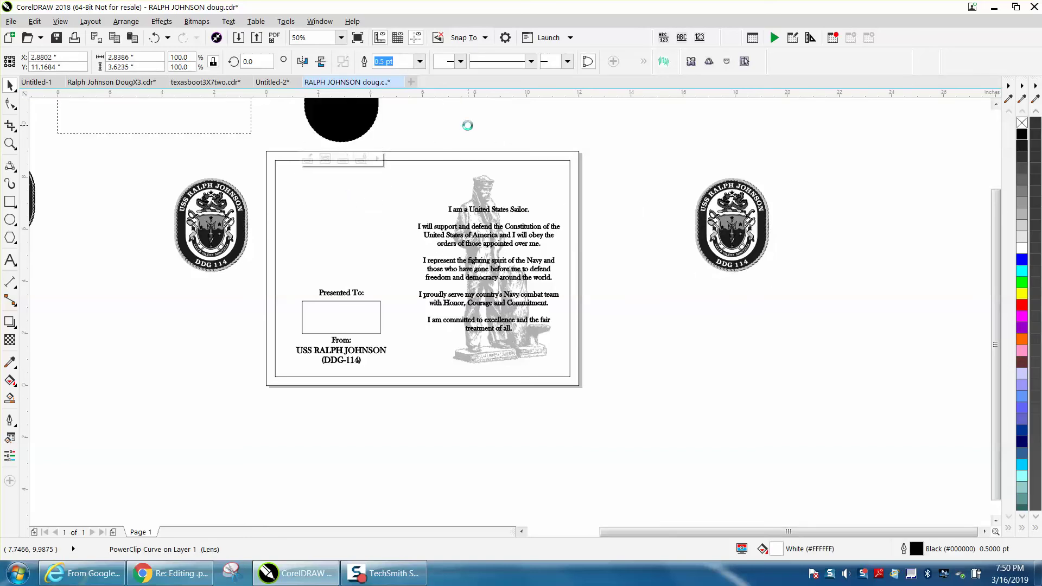
key(Down)
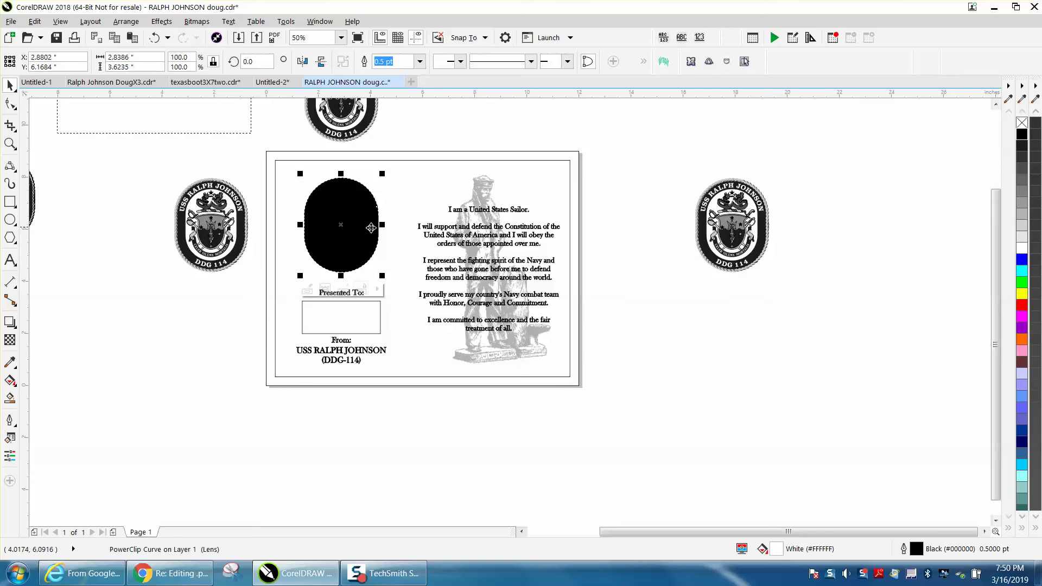
click(277, 135)
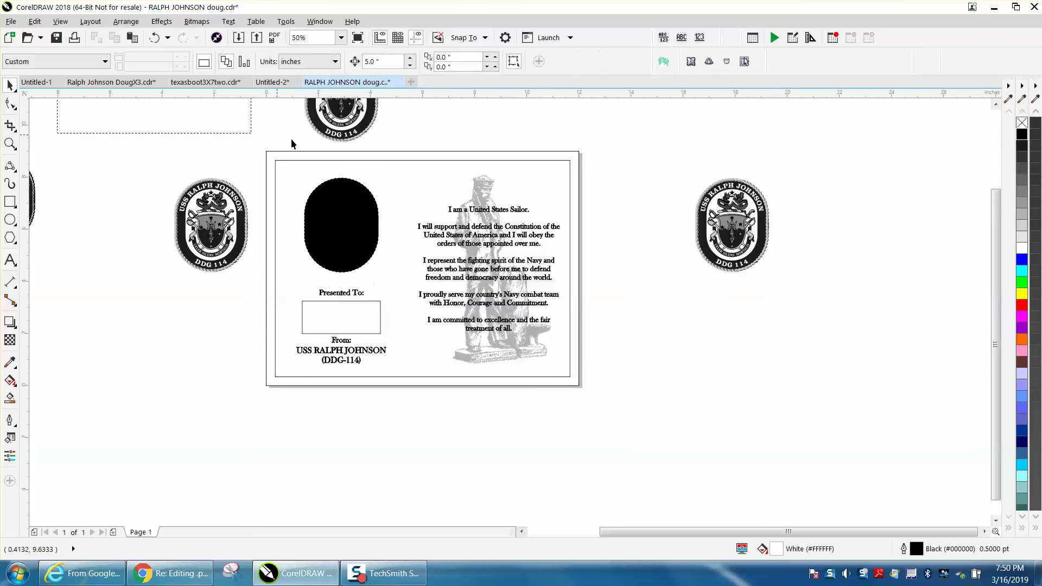
Drag the spare crest further right and nudge the sailor statue twice 5 inches right off the certificate
click(486, 197)
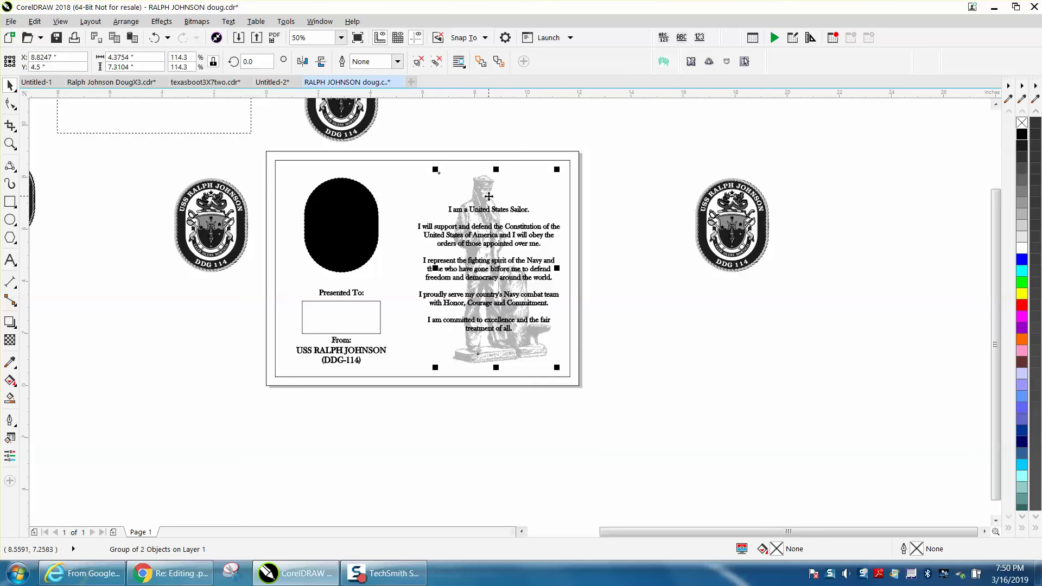
scroll(489, 197, down, 1)
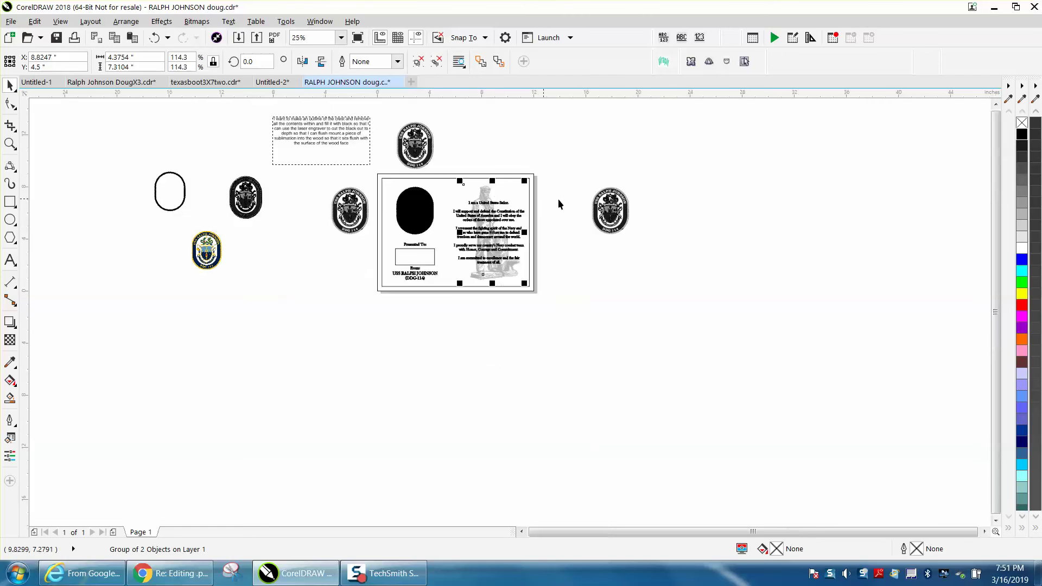
click(605, 206)
drag(605, 206, 777, 212)
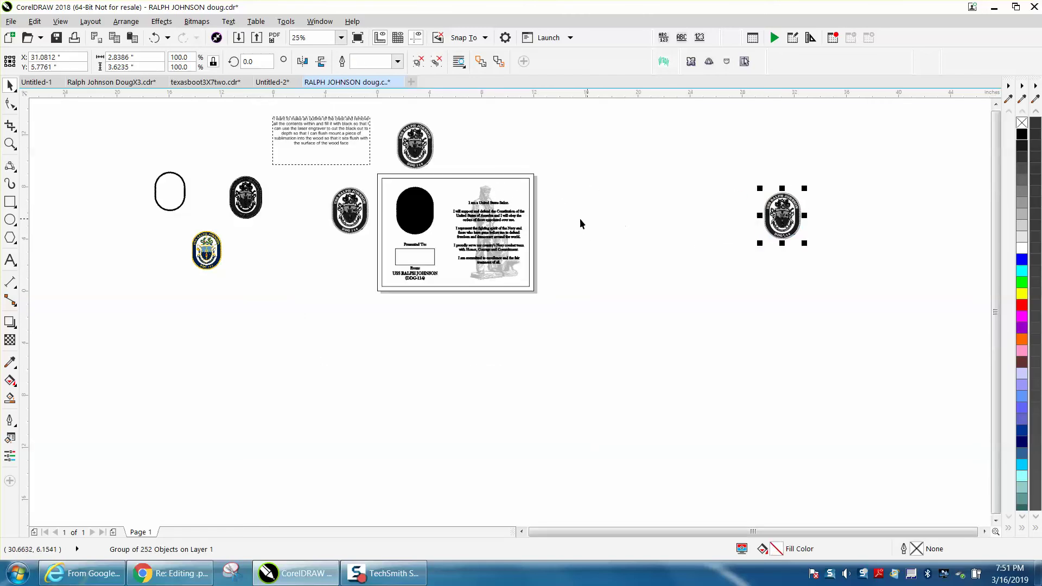
click(486, 194)
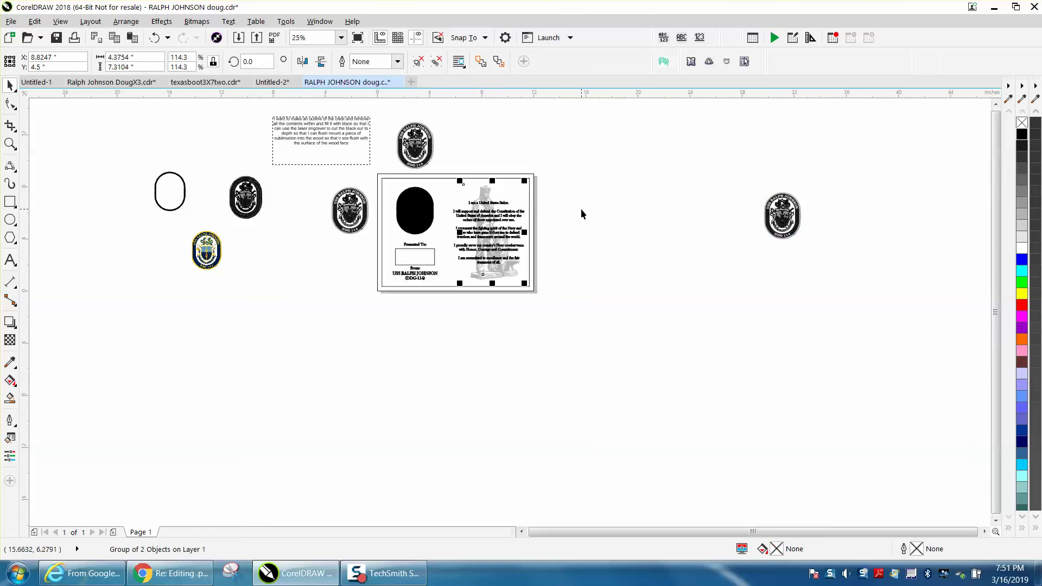
key(shift+Right)
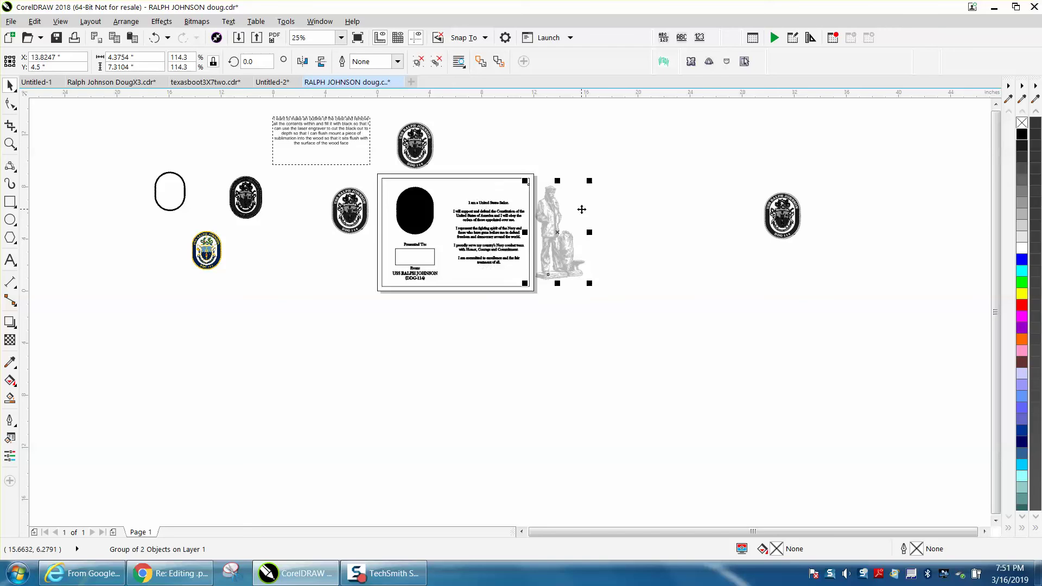
key(shift+Right)
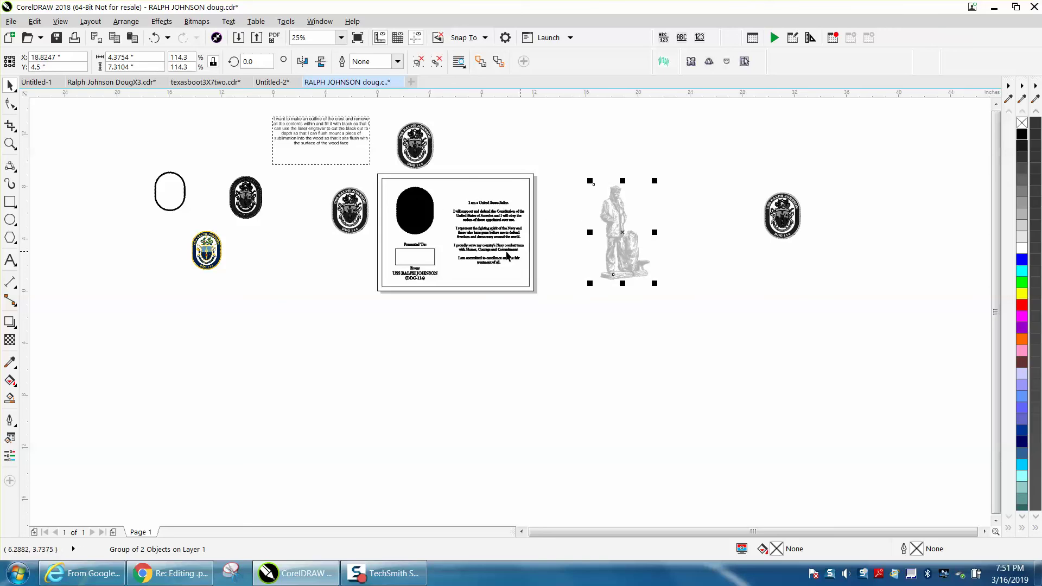
Zoom in on the certificate and nudge the sailor statue back behind the creed text
click(10, 143)
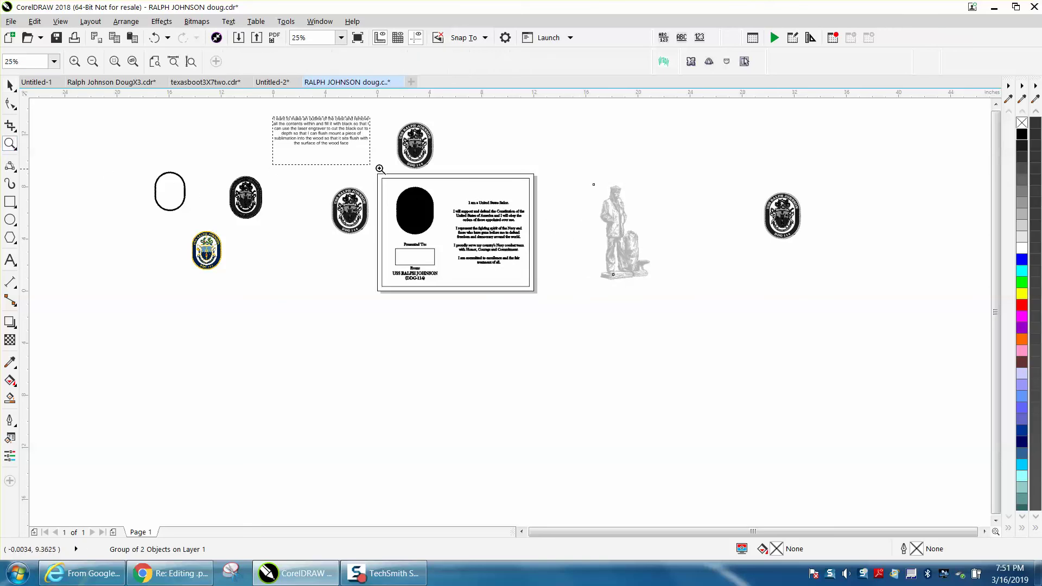
drag(412, 222, 610, 315)
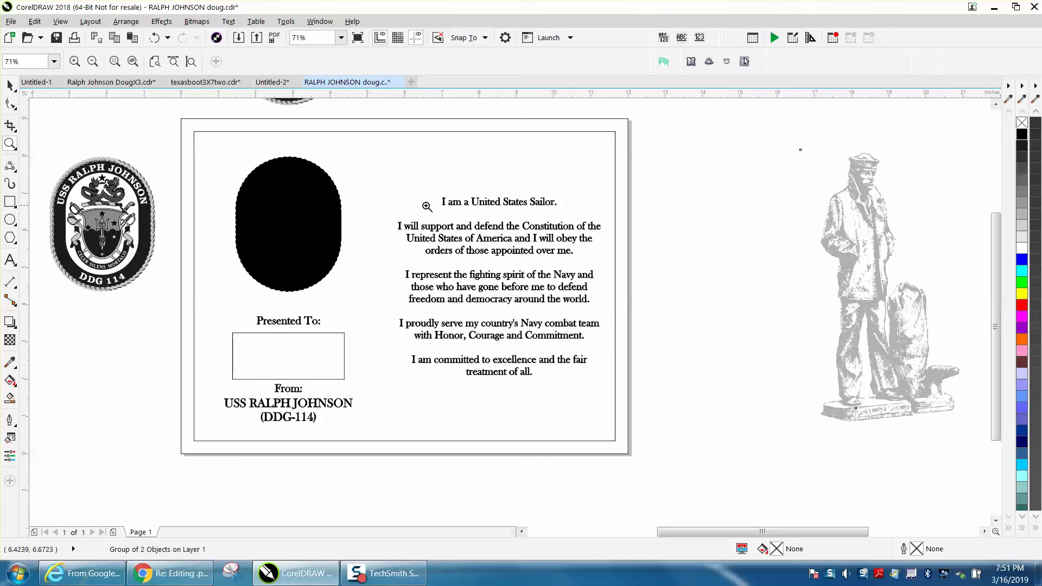
scroll(457, 209, down, 2)
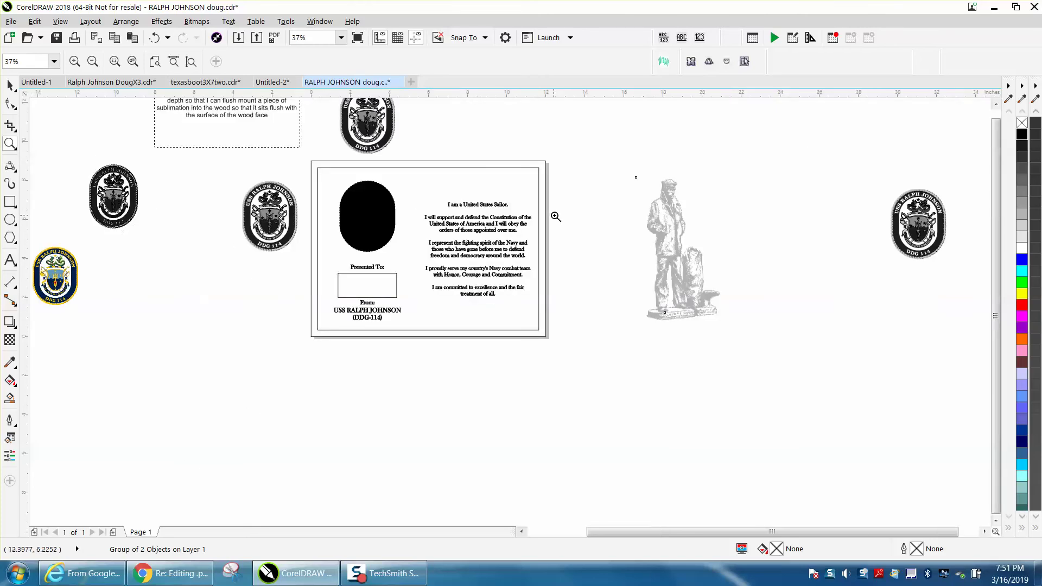
click(10, 85)
click(672, 241)
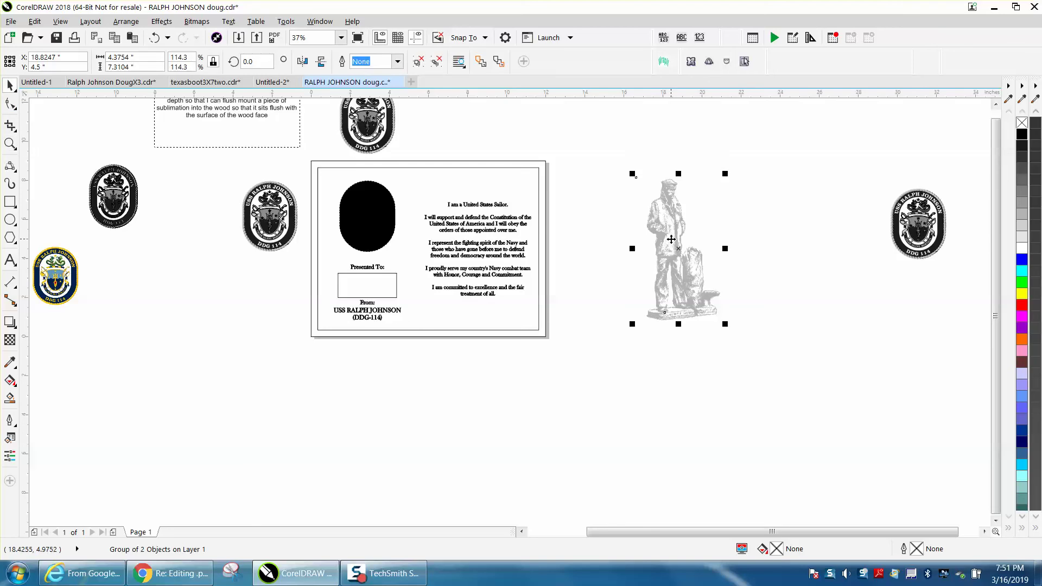
key(Left)
key(Left)
key(Left)
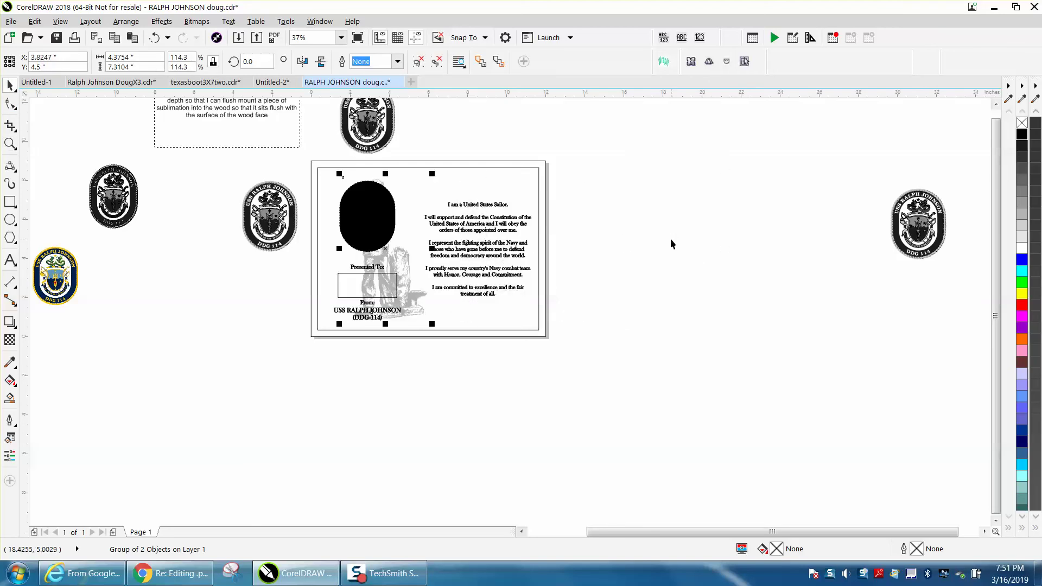
key(Right)
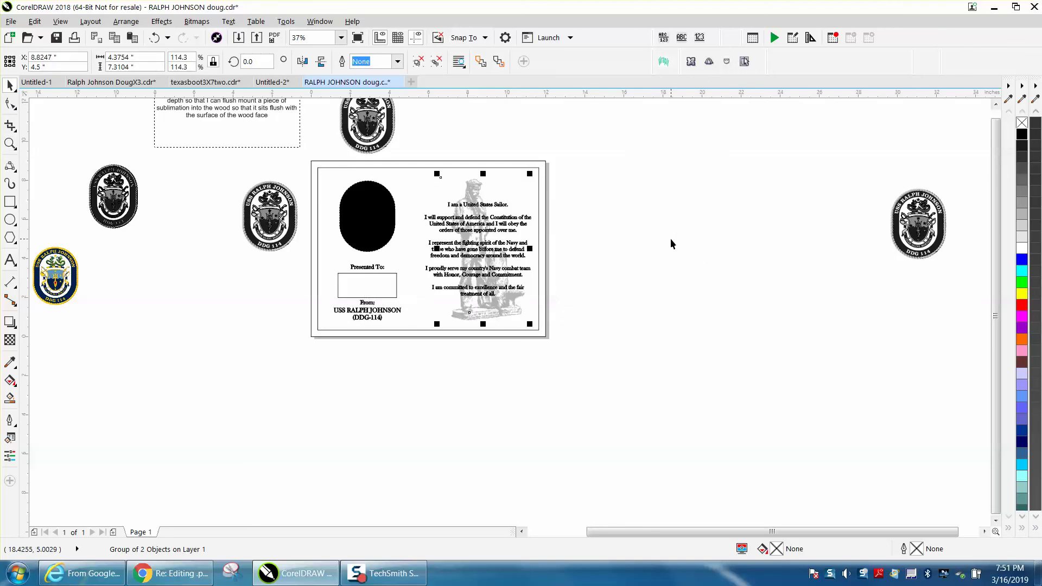
Print only the selected sailor statue to the Epilog Engraver WinX64 Fusion
click(74, 38)
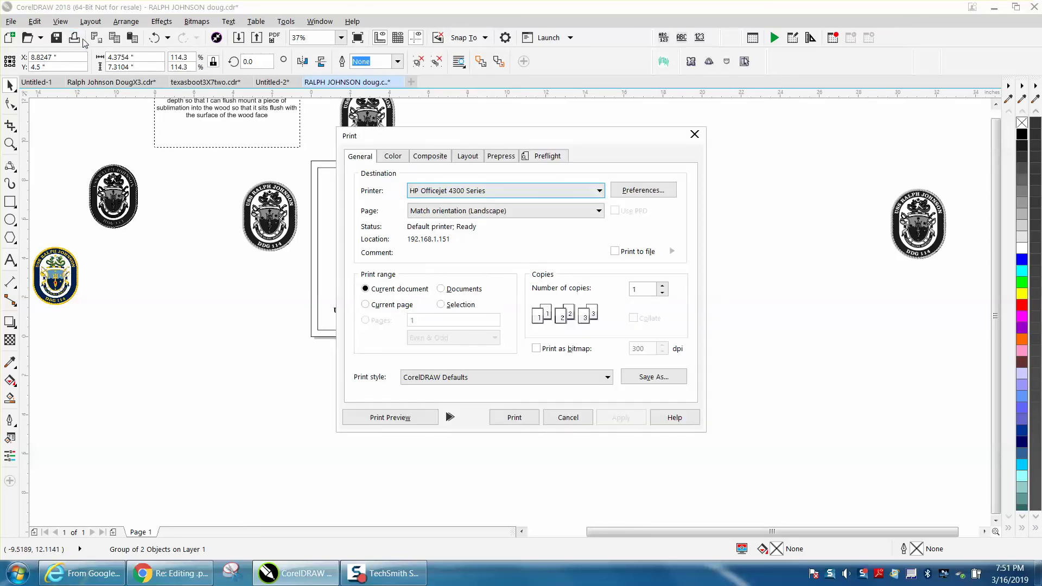
click(600, 191)
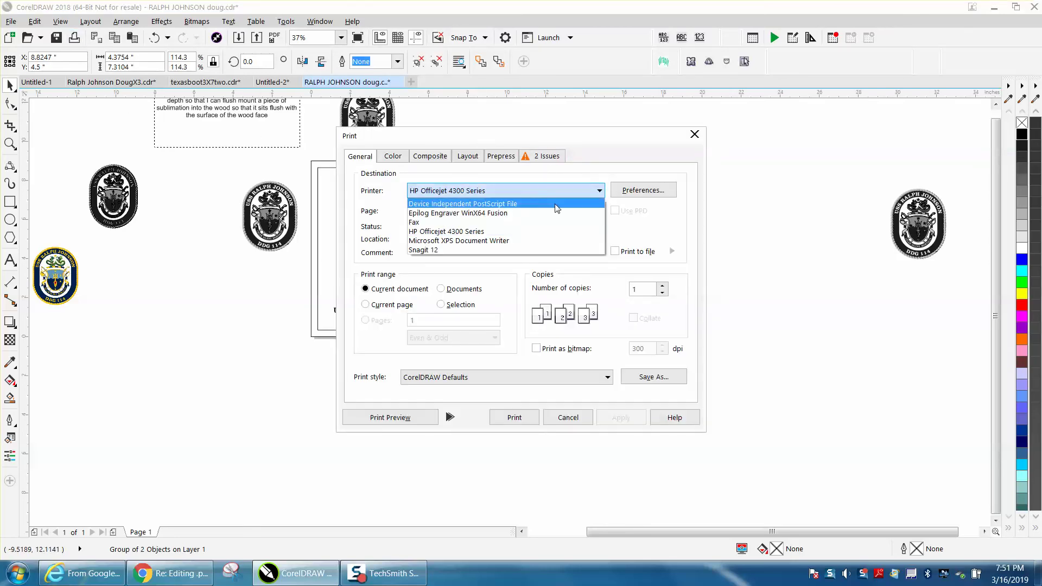
click(507, 209)
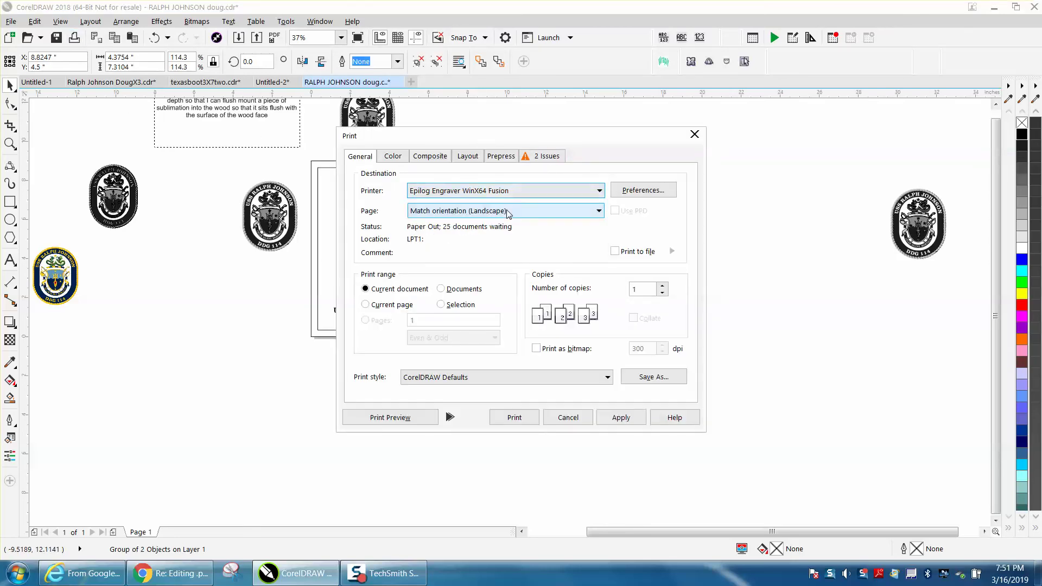
click(442, 304)
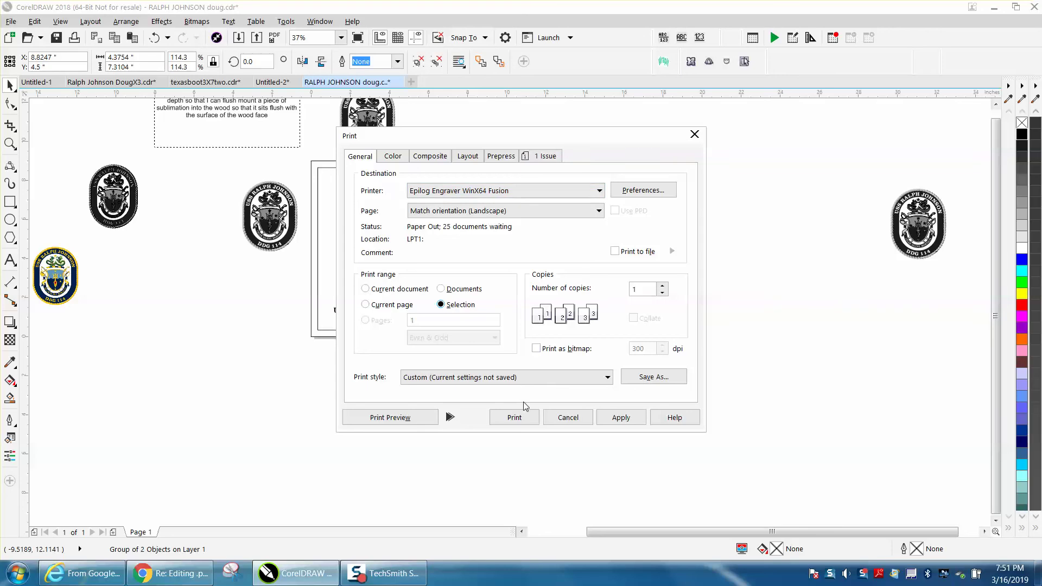
click(515, 418)
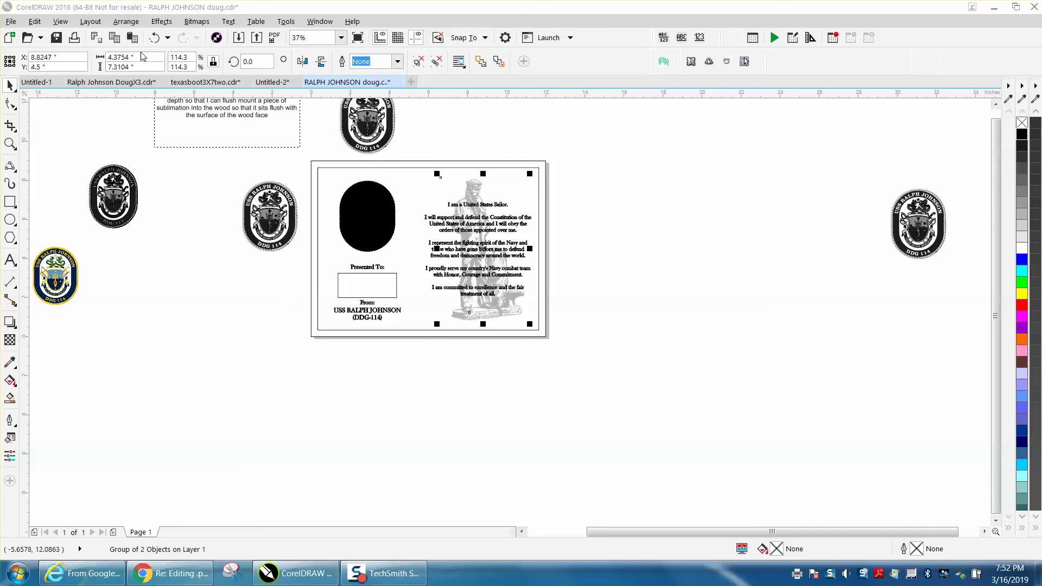
Select the sailor statue group and nudge it right, off the plaque
click(545, 114)
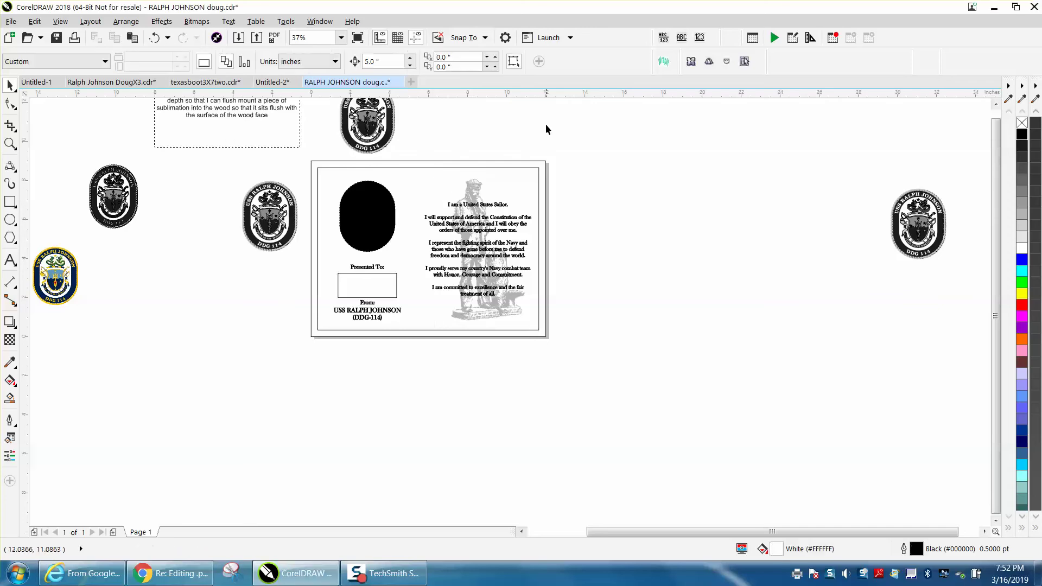
click(479, 190)
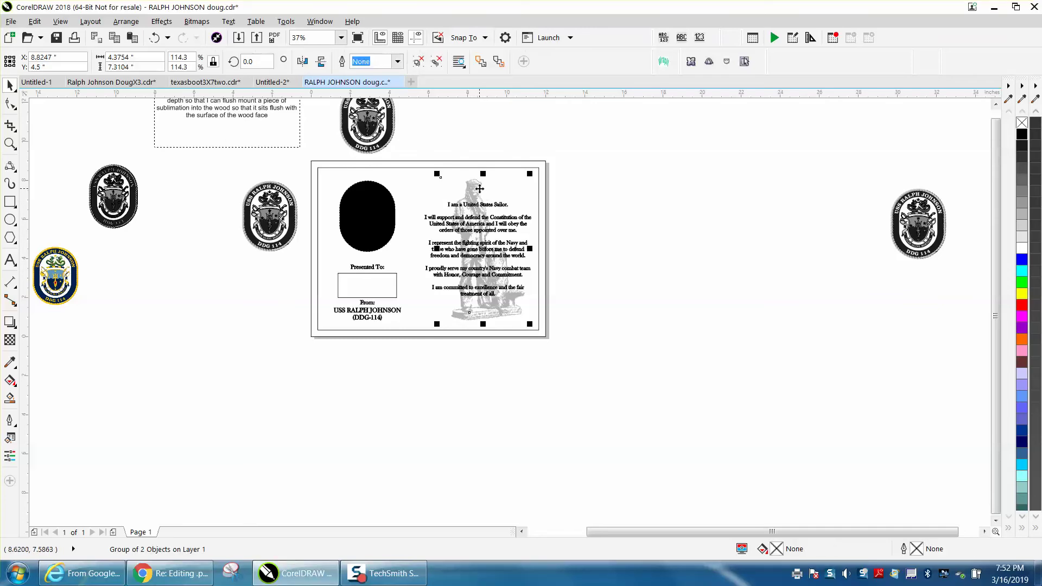
key(shift+Right)
key(shift+Right)
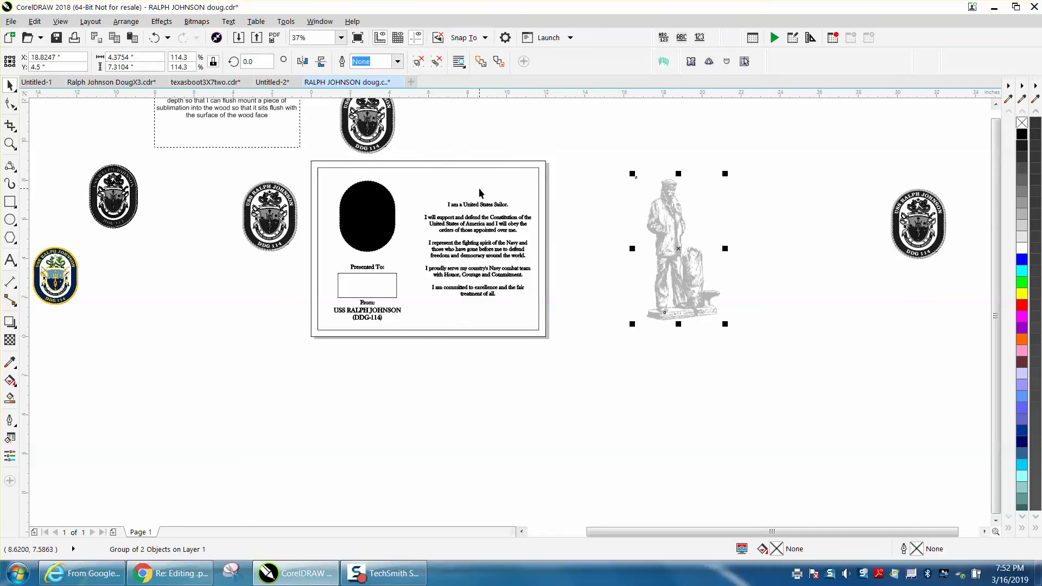
Shift all the certificate objects left off the page and leave the statue on the page
click(370, 167)
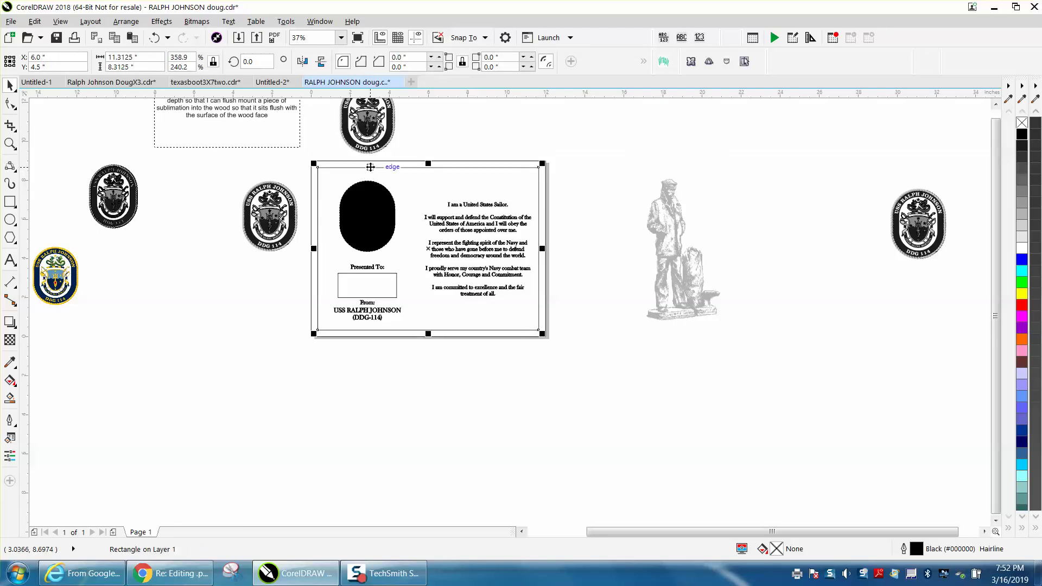
drag(303, 153, 579, 350)
key(Left)
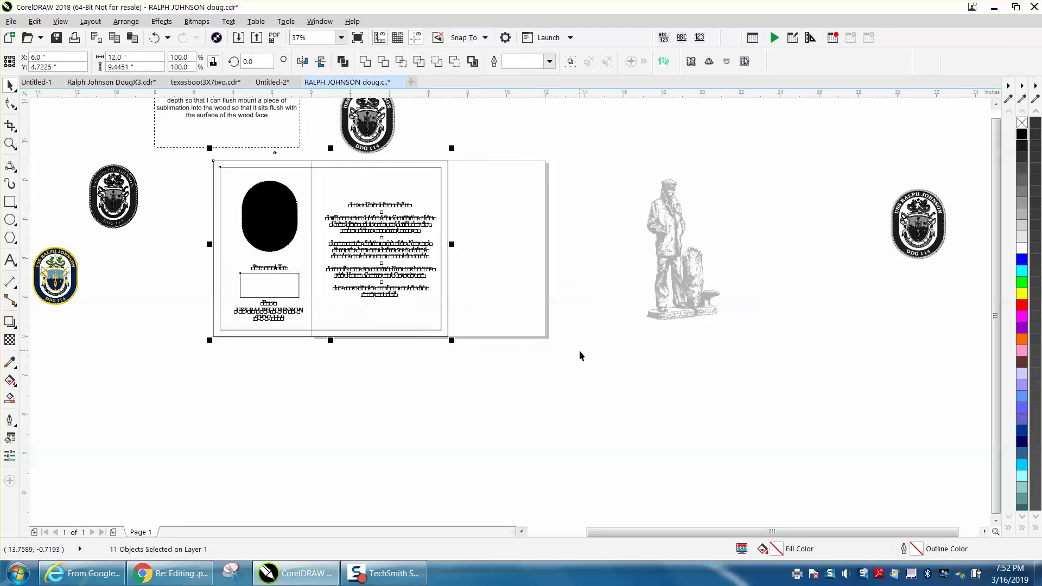
key(Left)
key(Left)
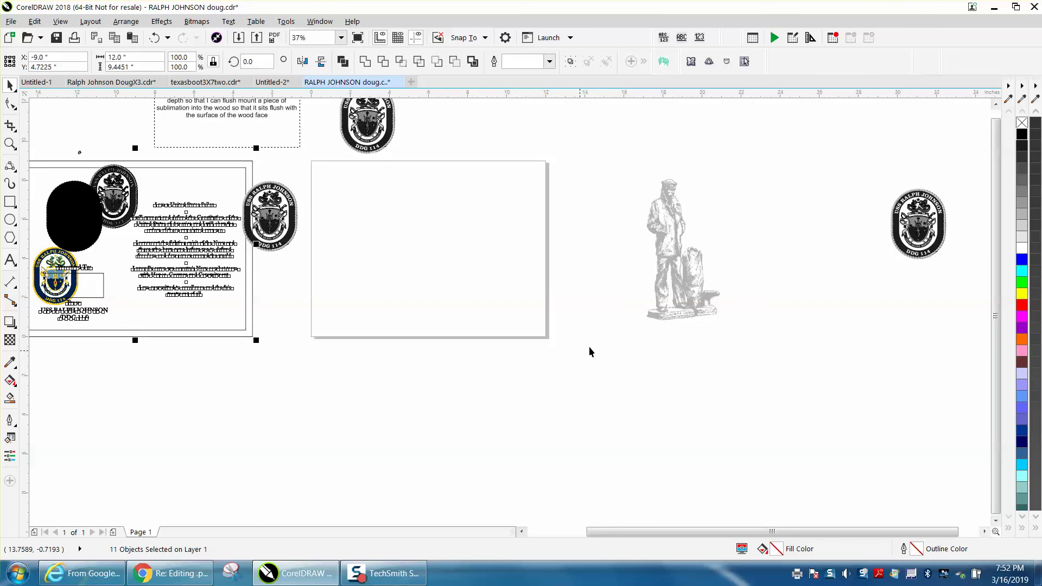
click(665, 284)
key(Left)
key(Left)
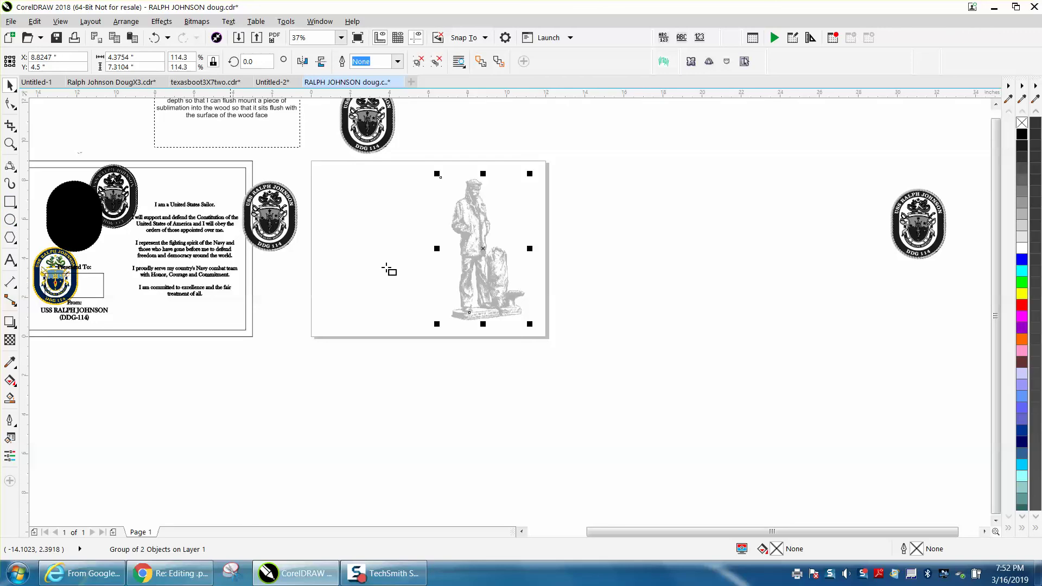
key(F6)
Draw a roughly 3.53 by 2.11 inch empty rectangle right of the page, then zoom out
drag(610, 253, 688, 301)
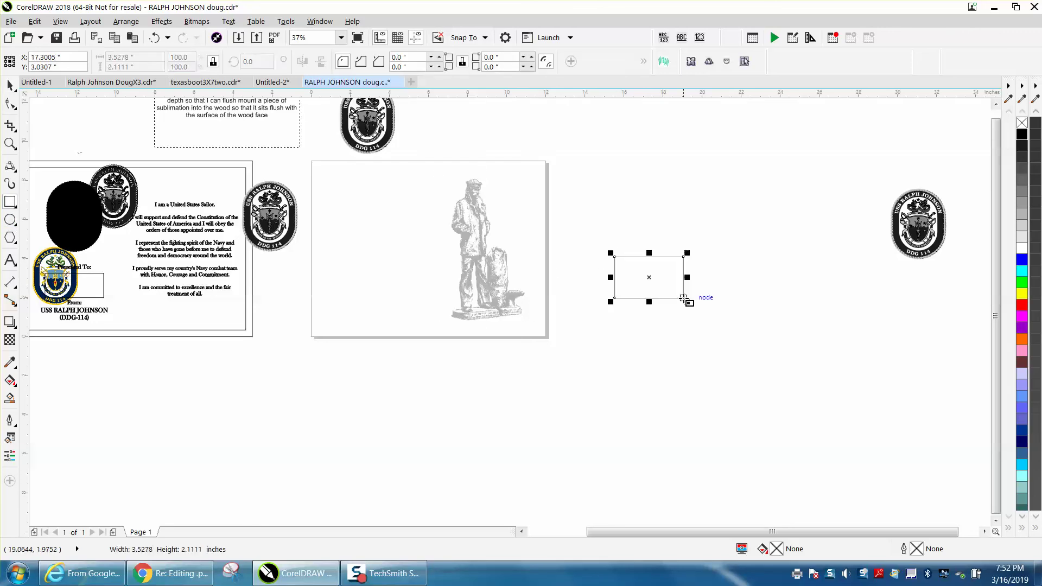
click(498, 60)
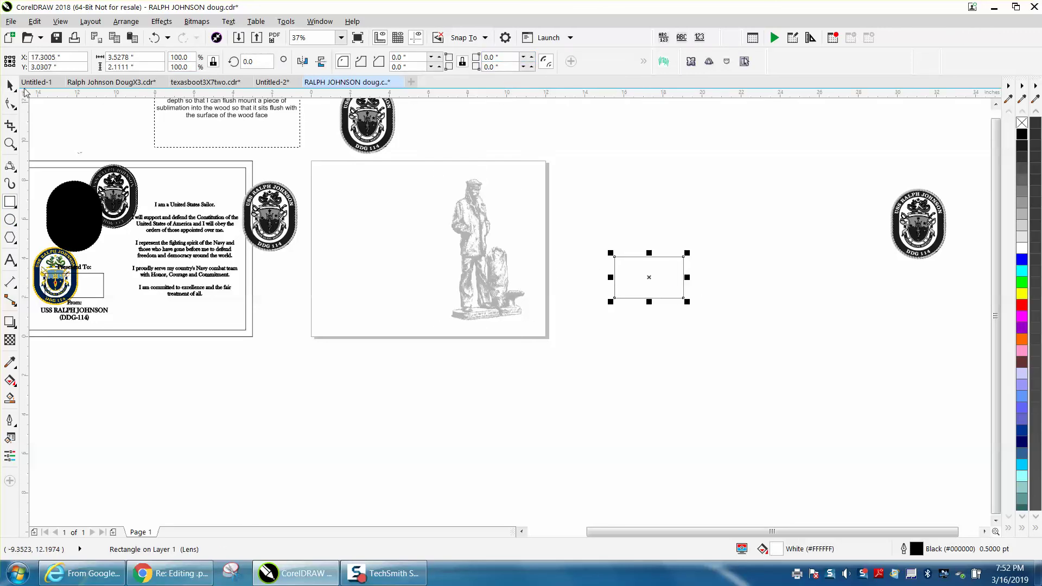
key(space)
click(463, 130)
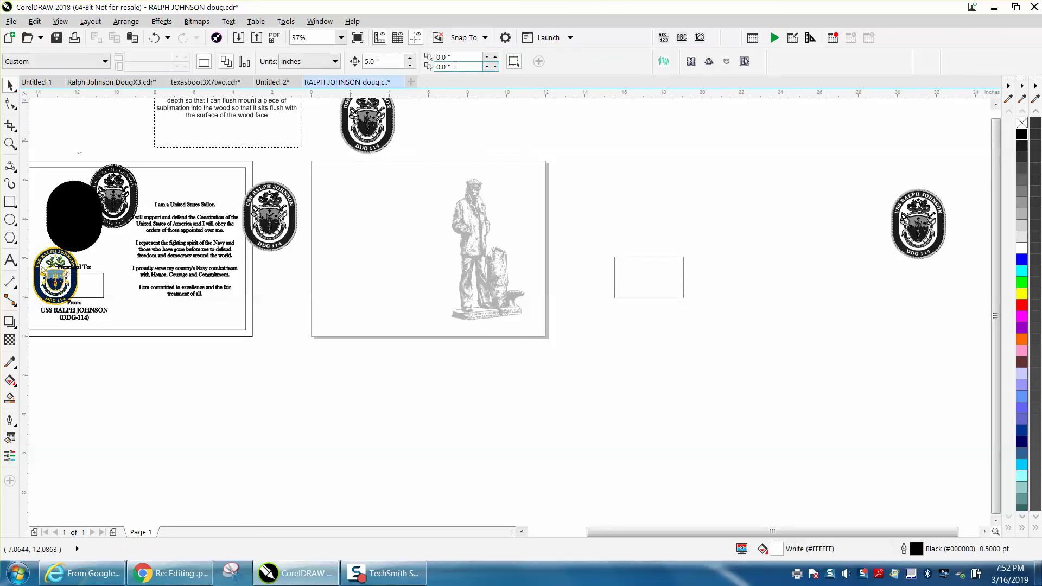
click(382, 139)
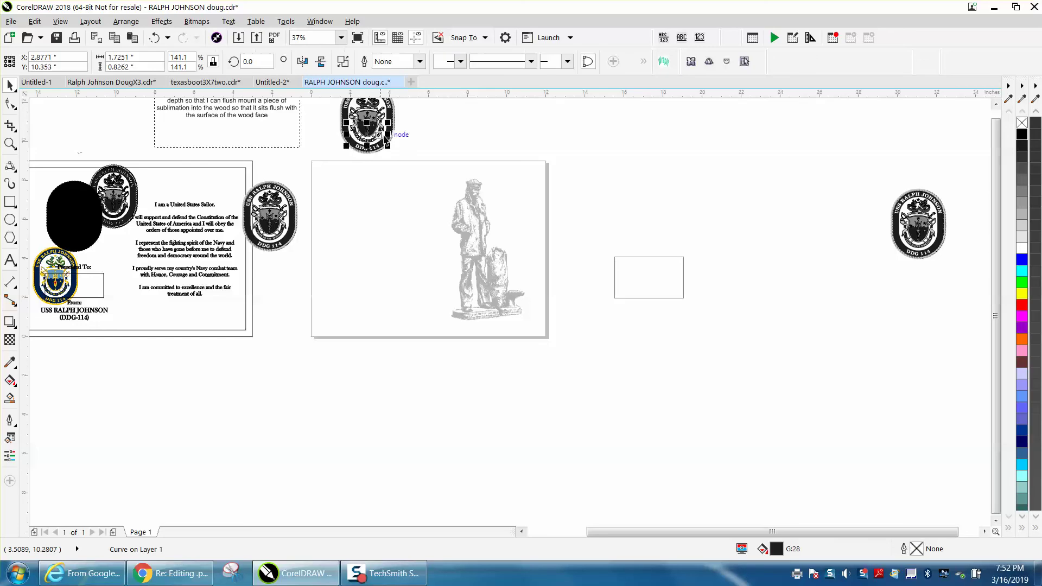
click(451, 133)
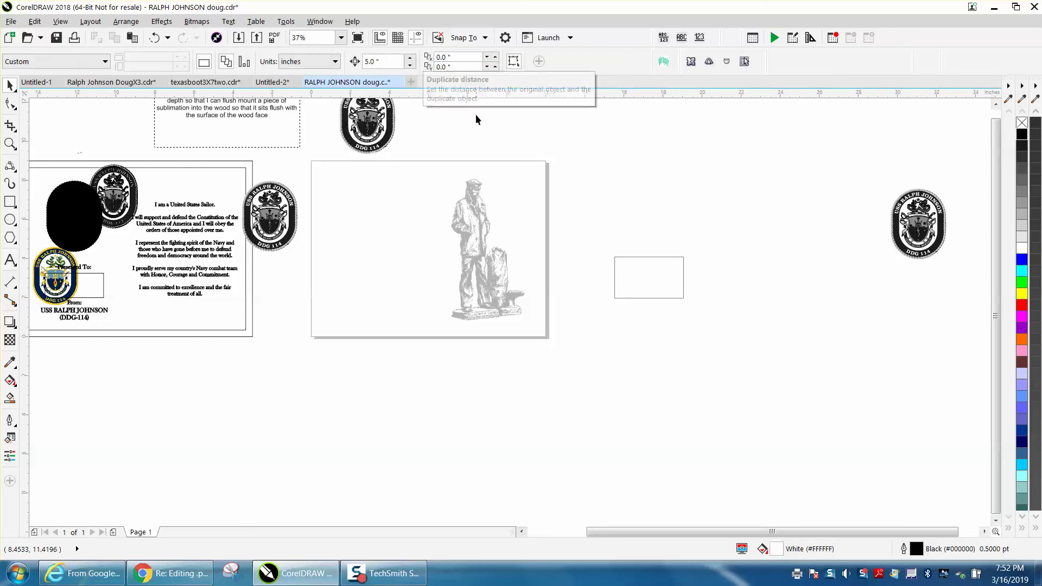
scroll(533, 128, down, 2)
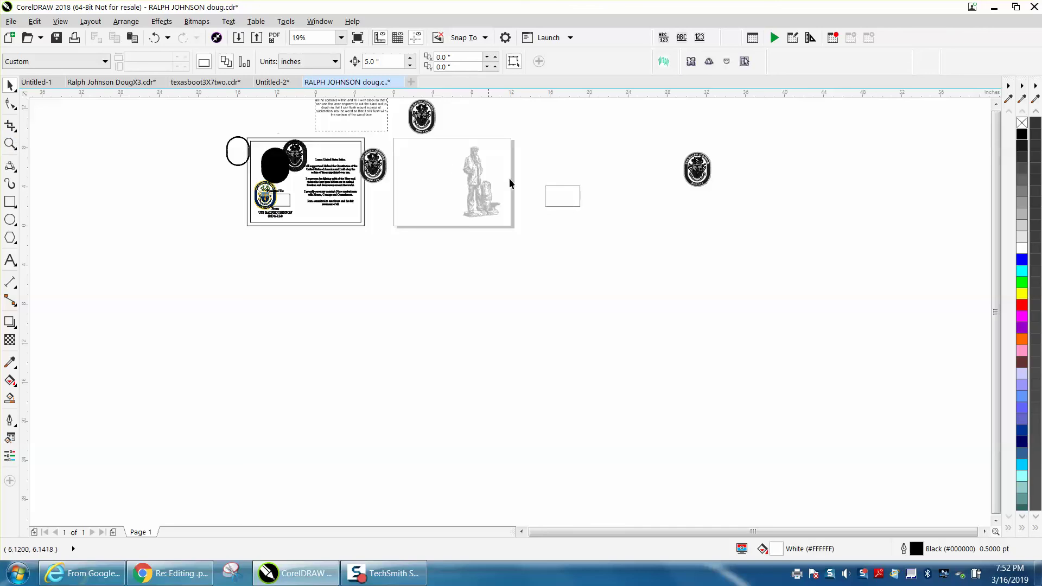
Browse the Window > Color Palettes options to reach the Color Palette Manager
click(331, 26)
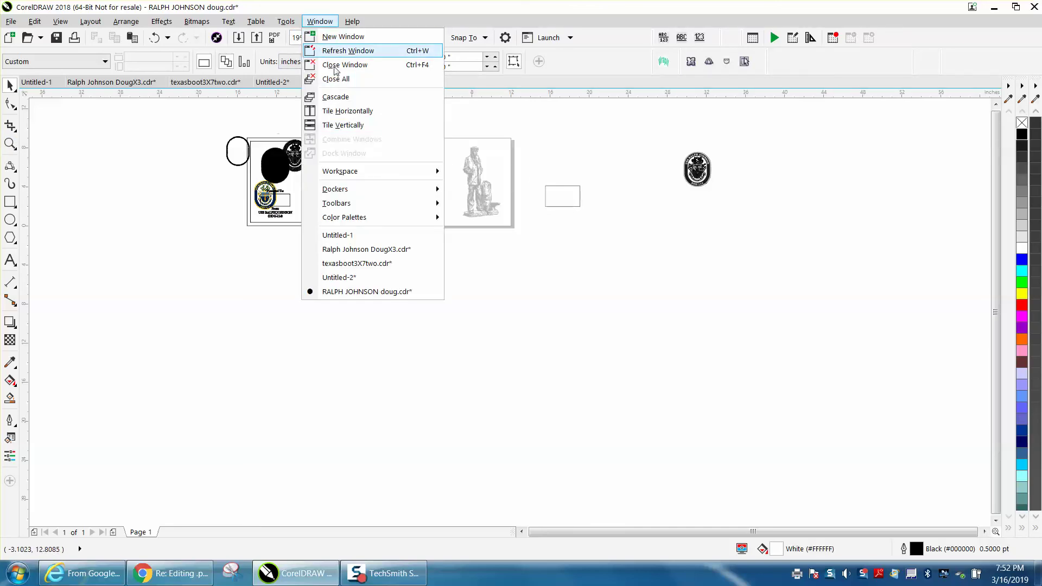
mouse_move(360, 218)
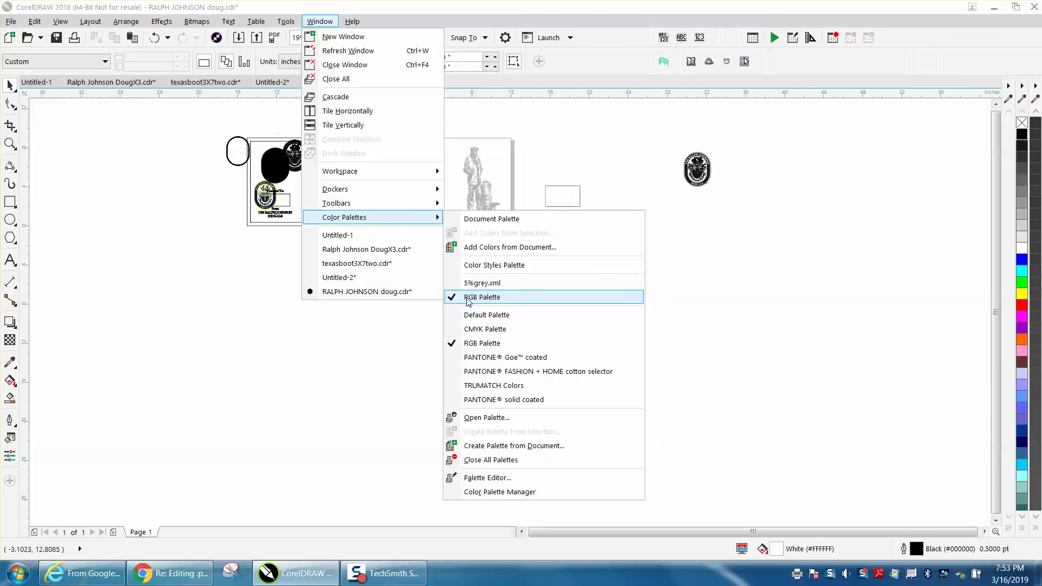
click(1023, 138)
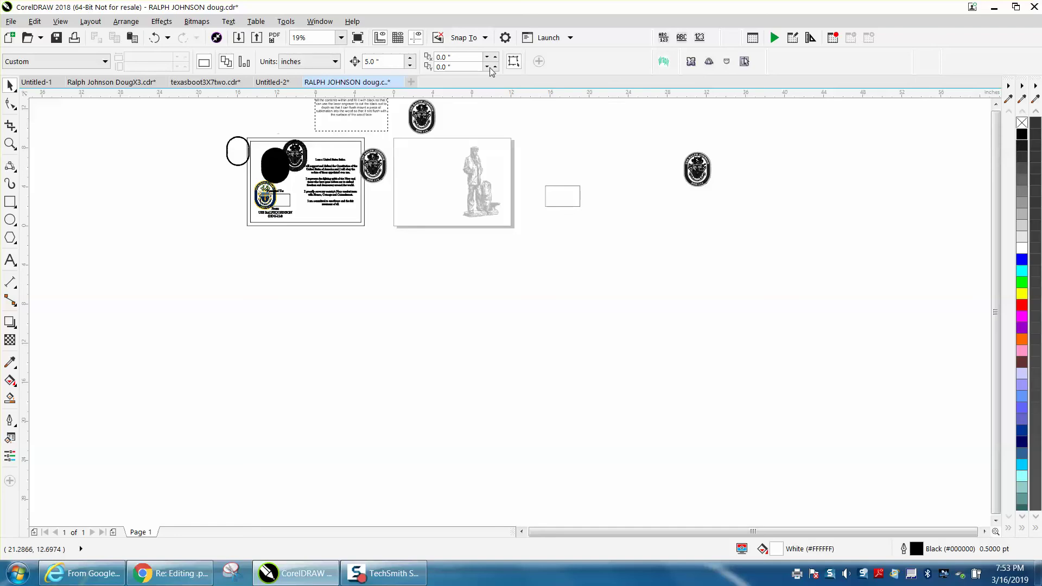
click(320, 21)
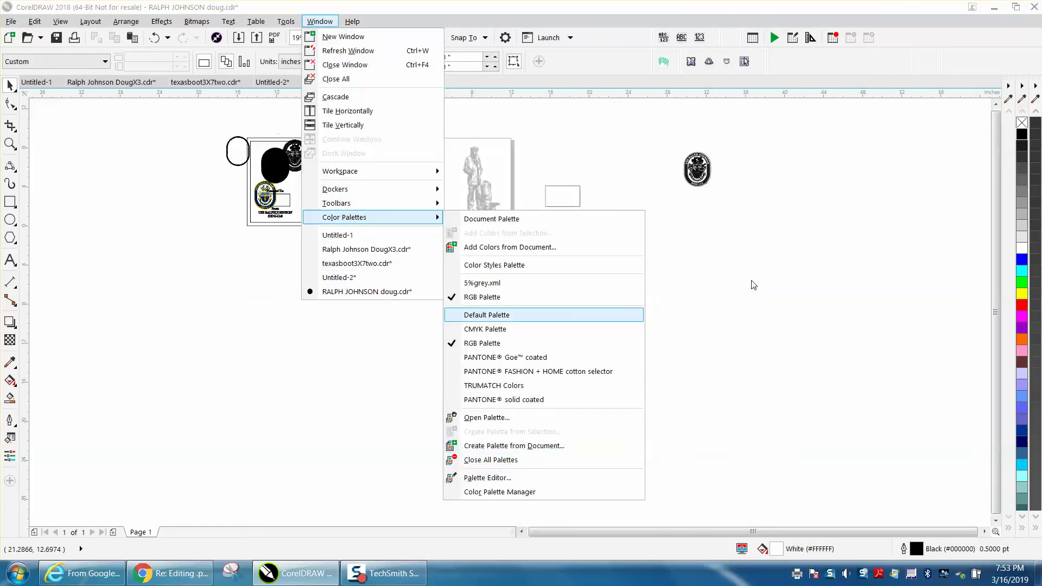
click(742, 166)
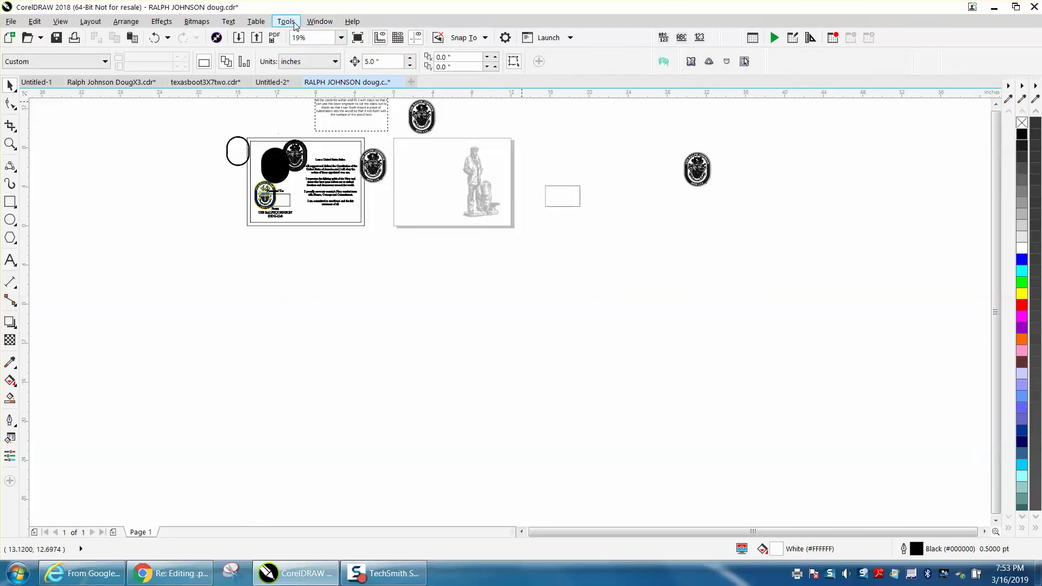
click(320, 21)
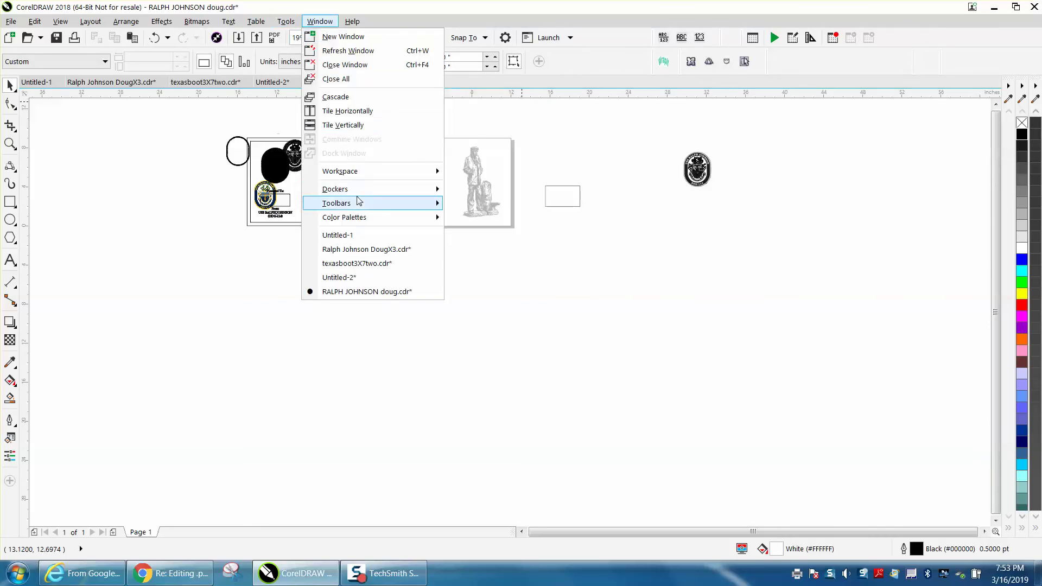
mouse_move(359, 209)
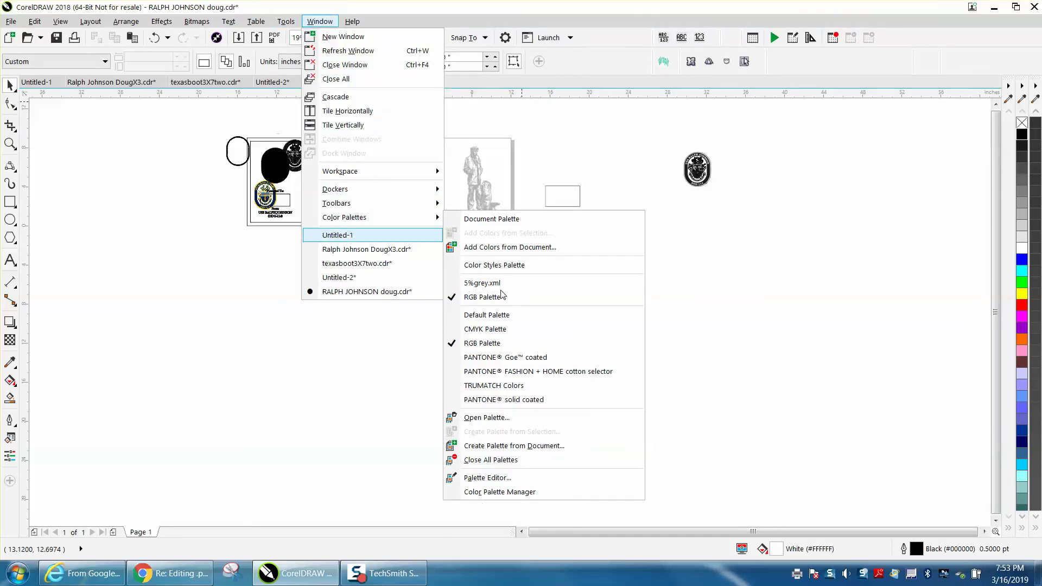
click(516, 493)
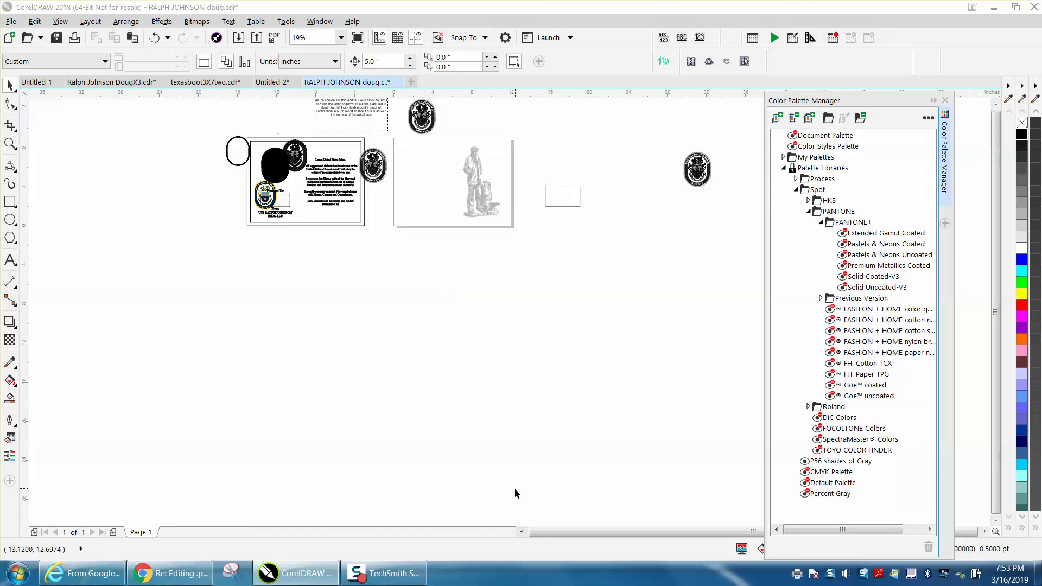